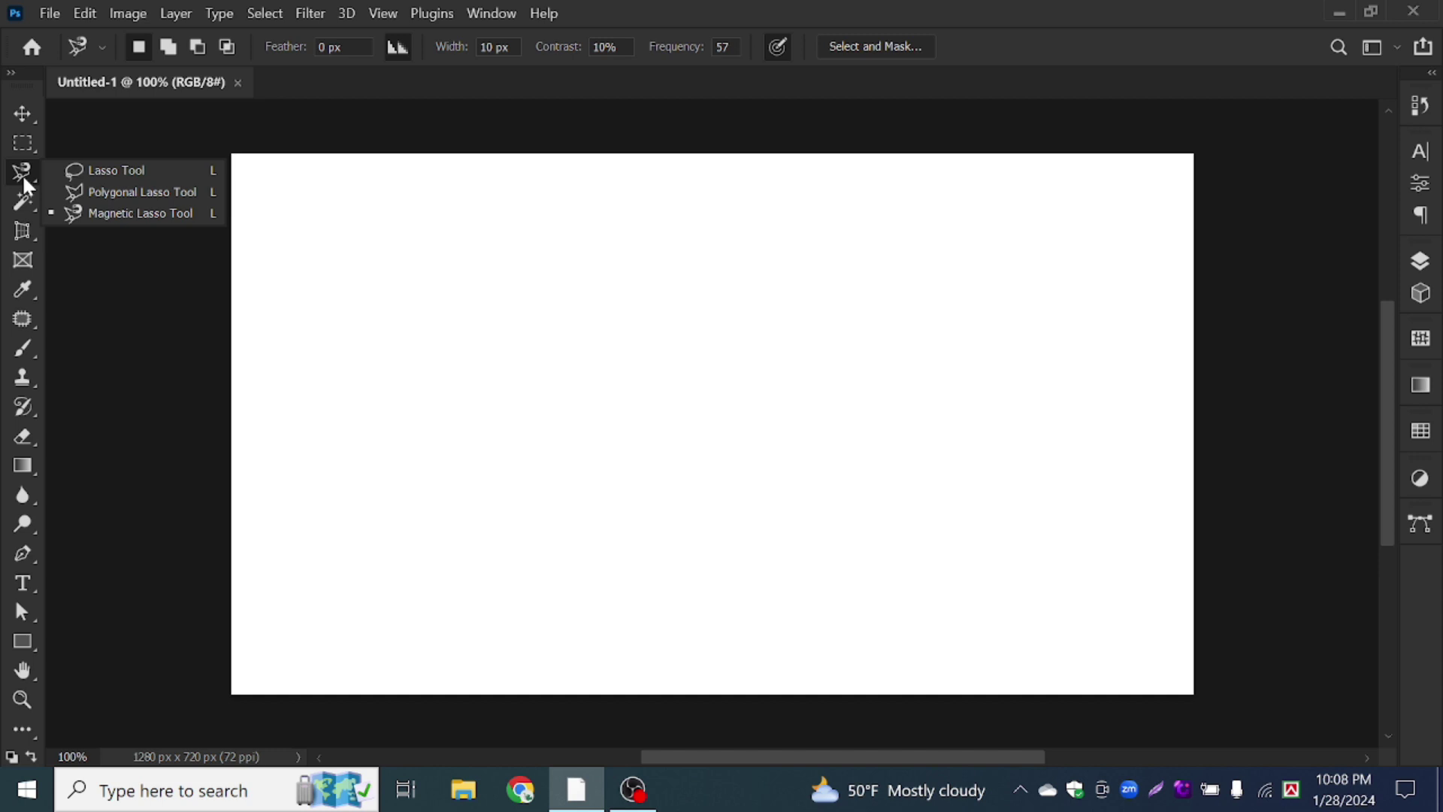
pyautogui.click(21, 174)
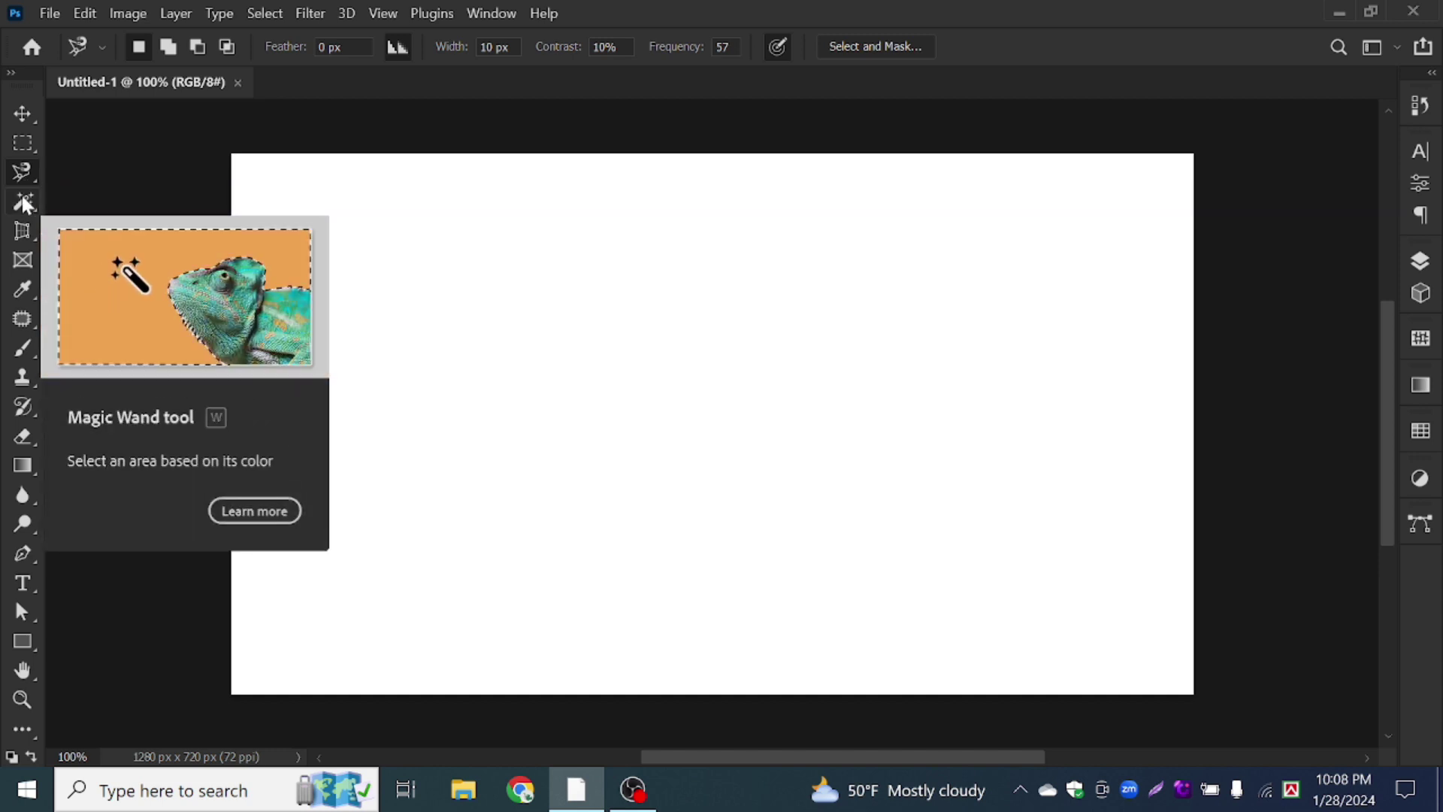
pyautogui.click(24, 203)
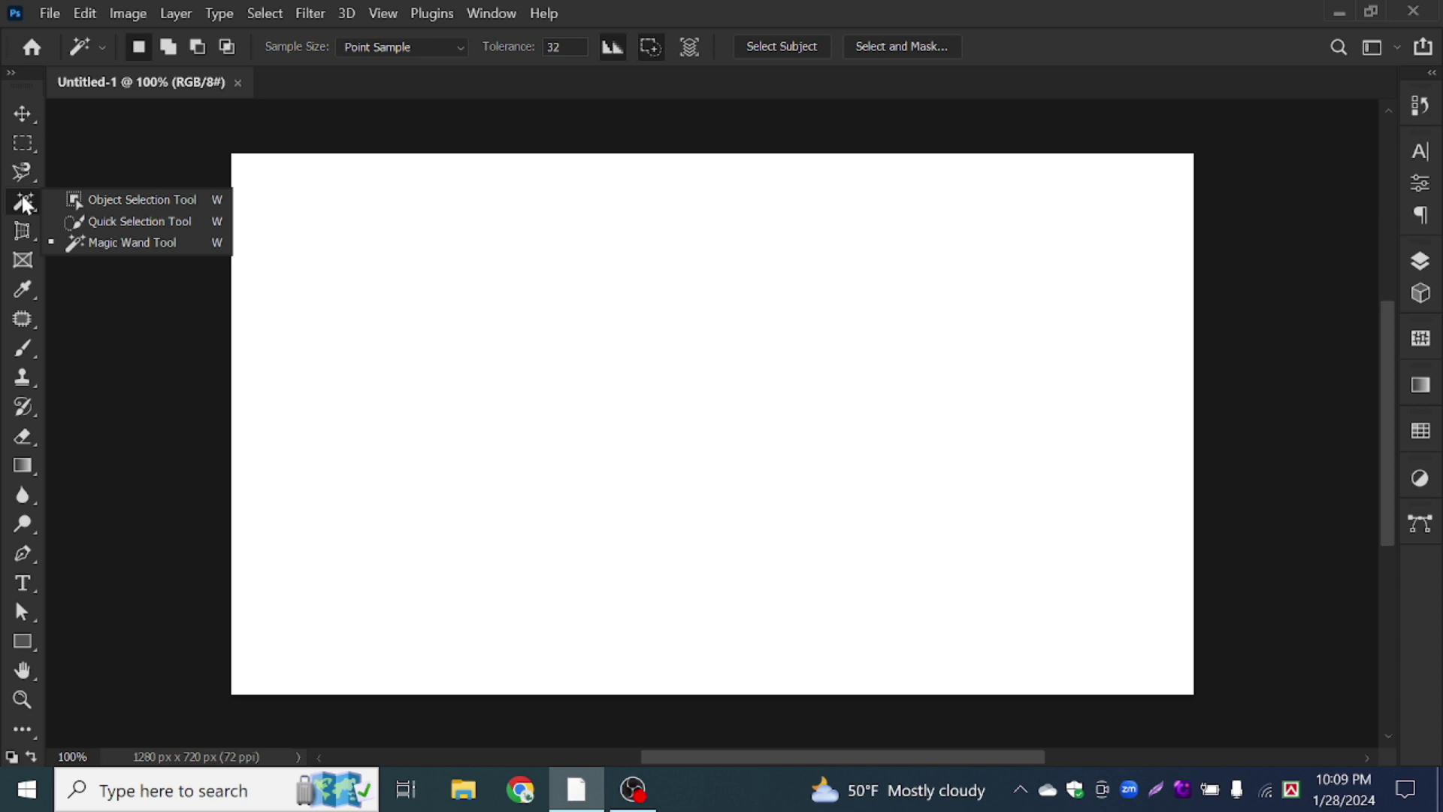
pyautogui.click(23, 197)
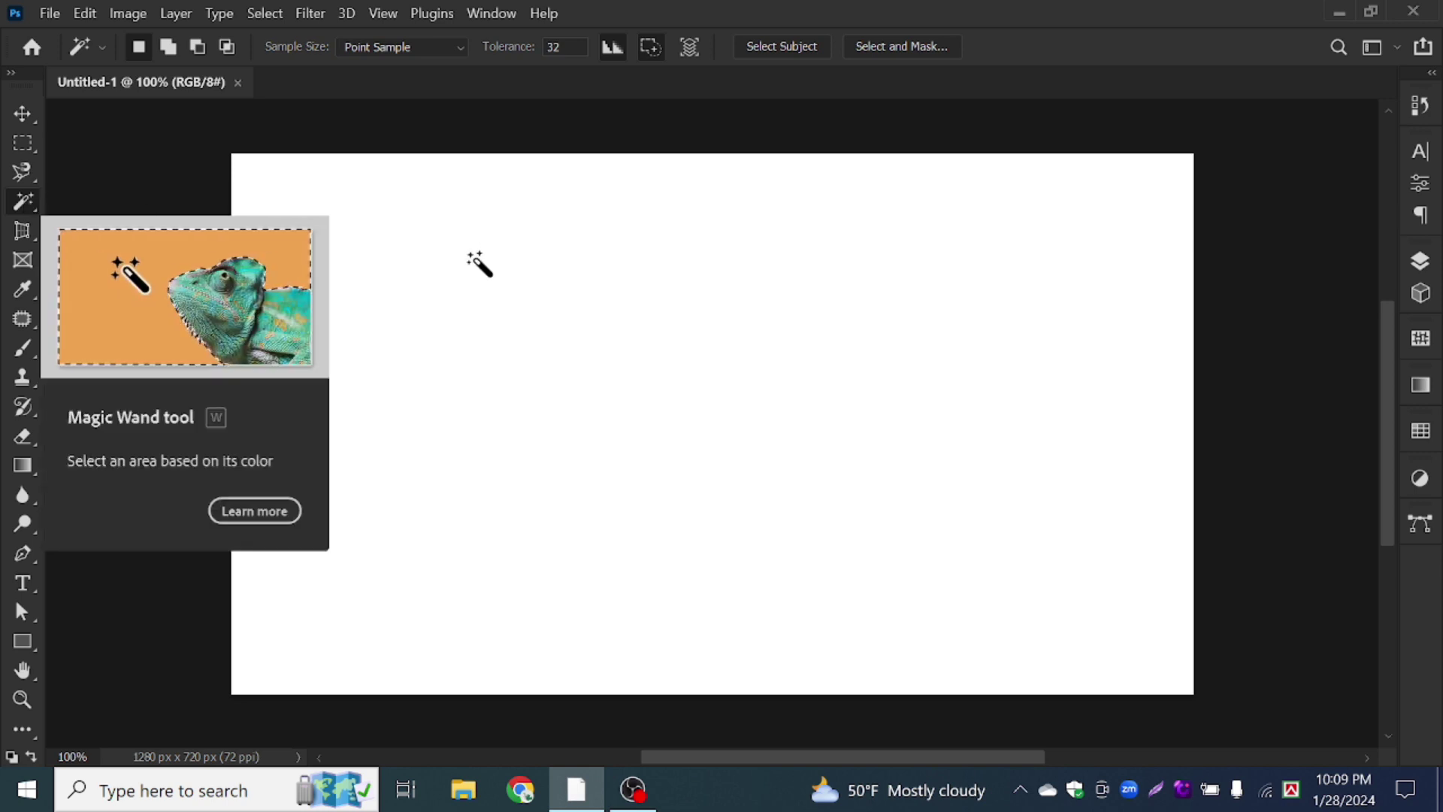
pyautogui.click(19, 114)
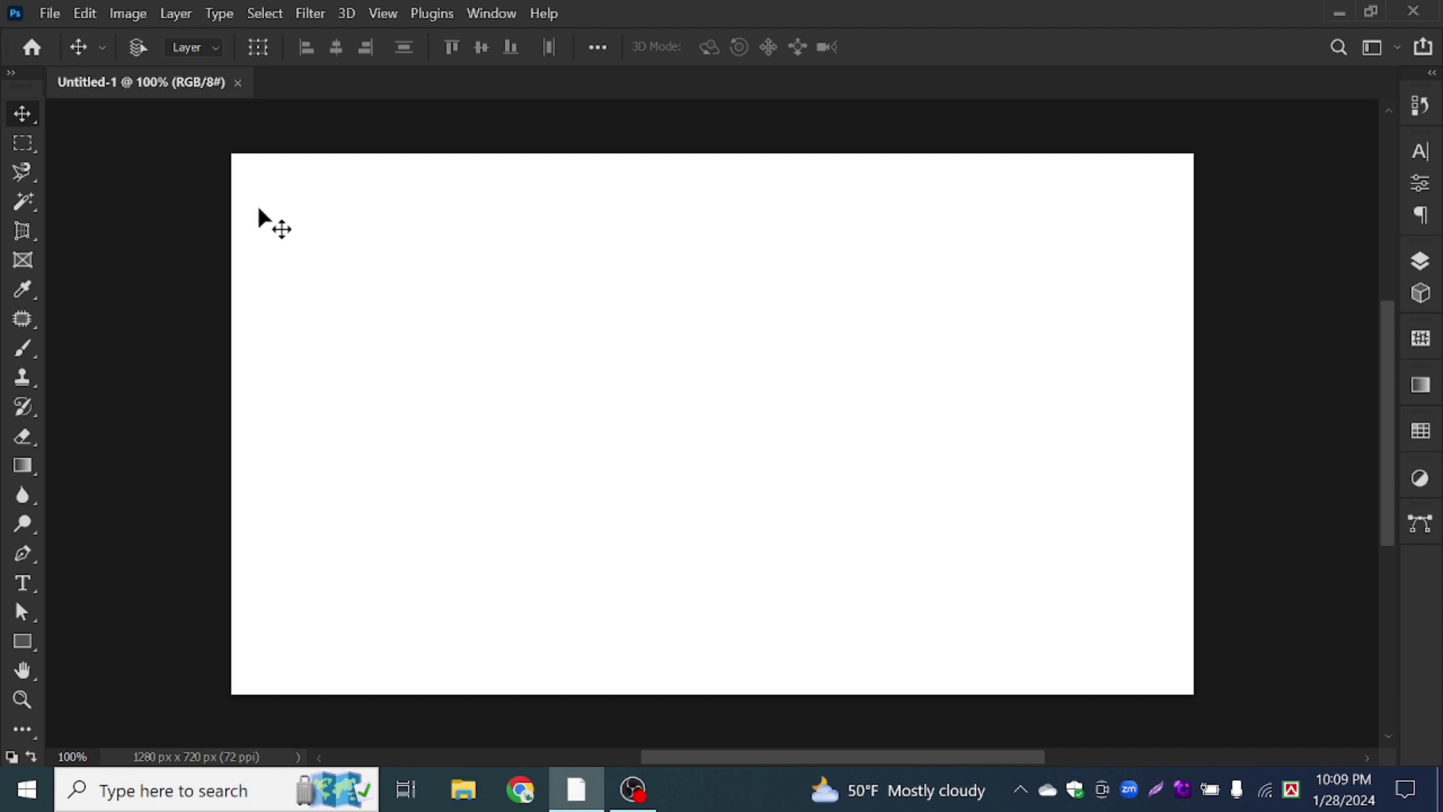
pyautogui.click(59, 15)
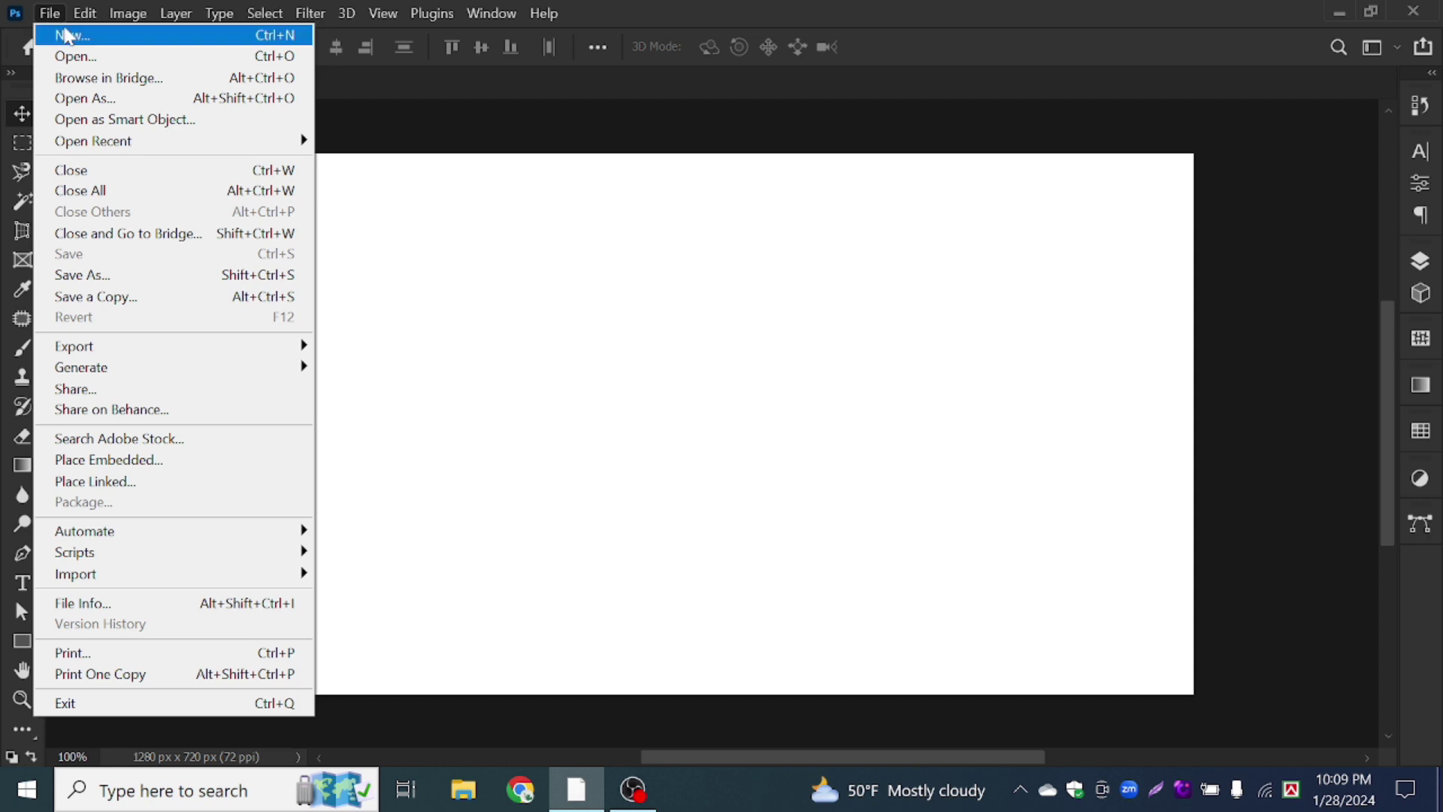
pyautogui.click(68, 34)
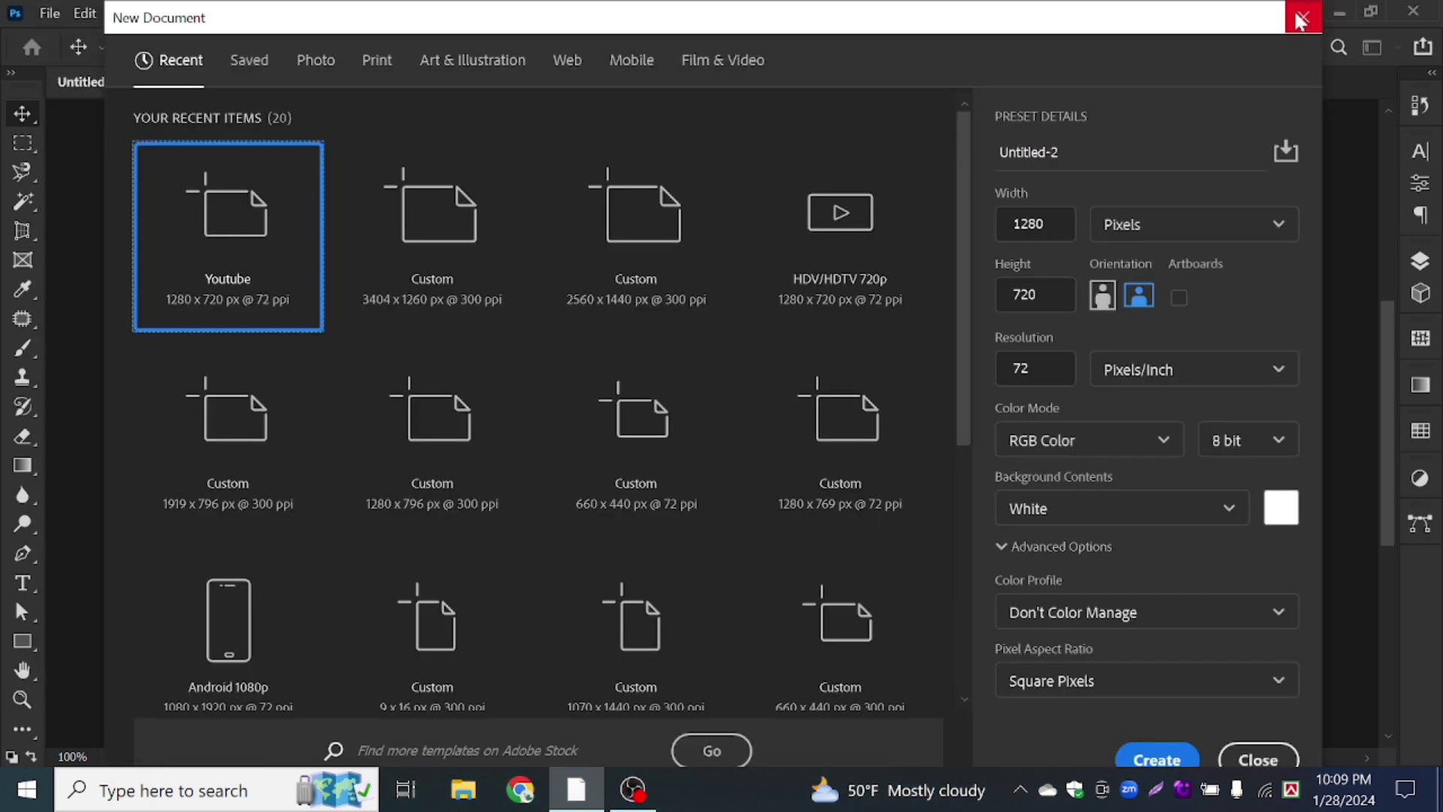
pyautogui.click(1303, 16)
# Open the airplane photo 06pd2032 from the Downloads folder
pyautogui.click(51, 13)
pyautogui.click(80, 54)
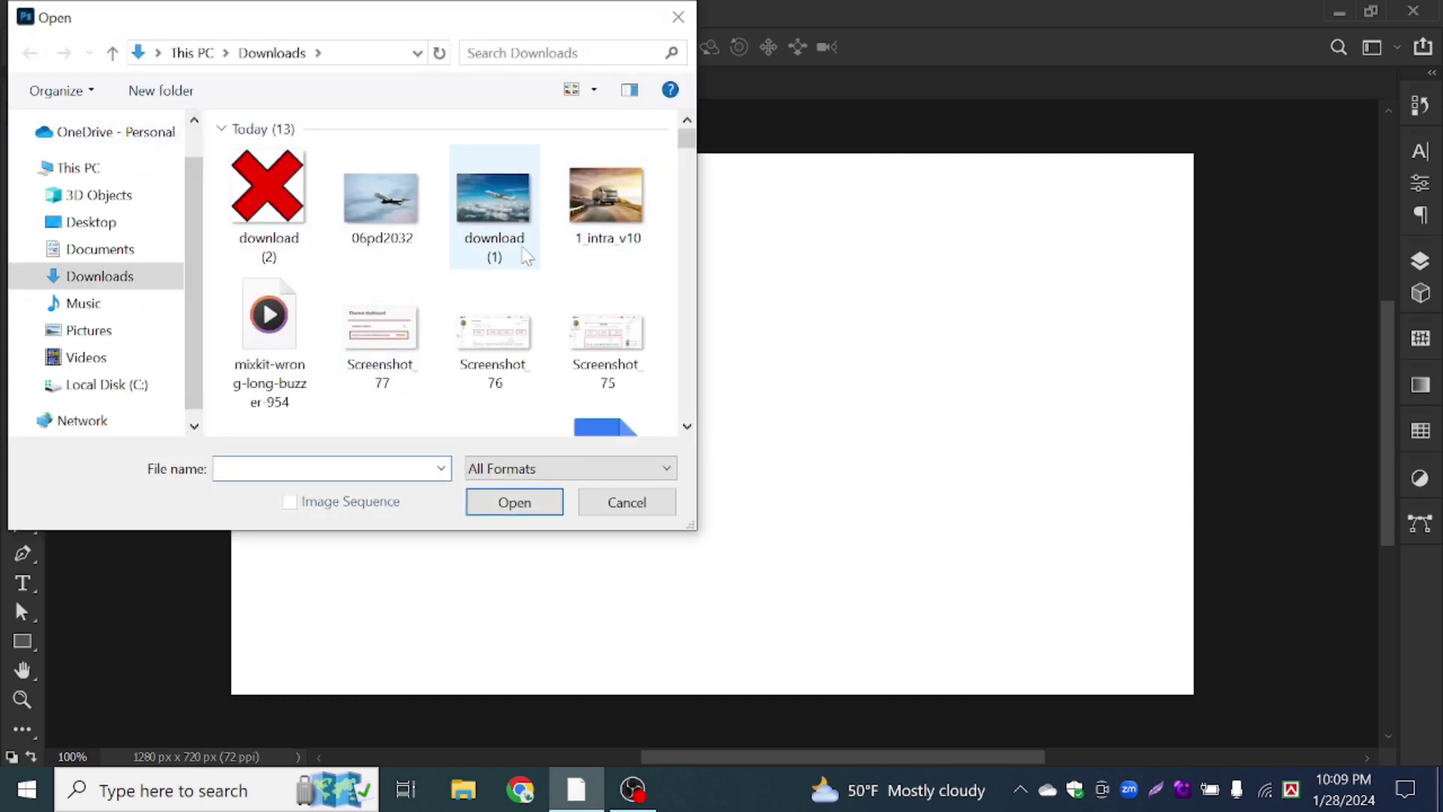
pyautogui.click(390, 216)
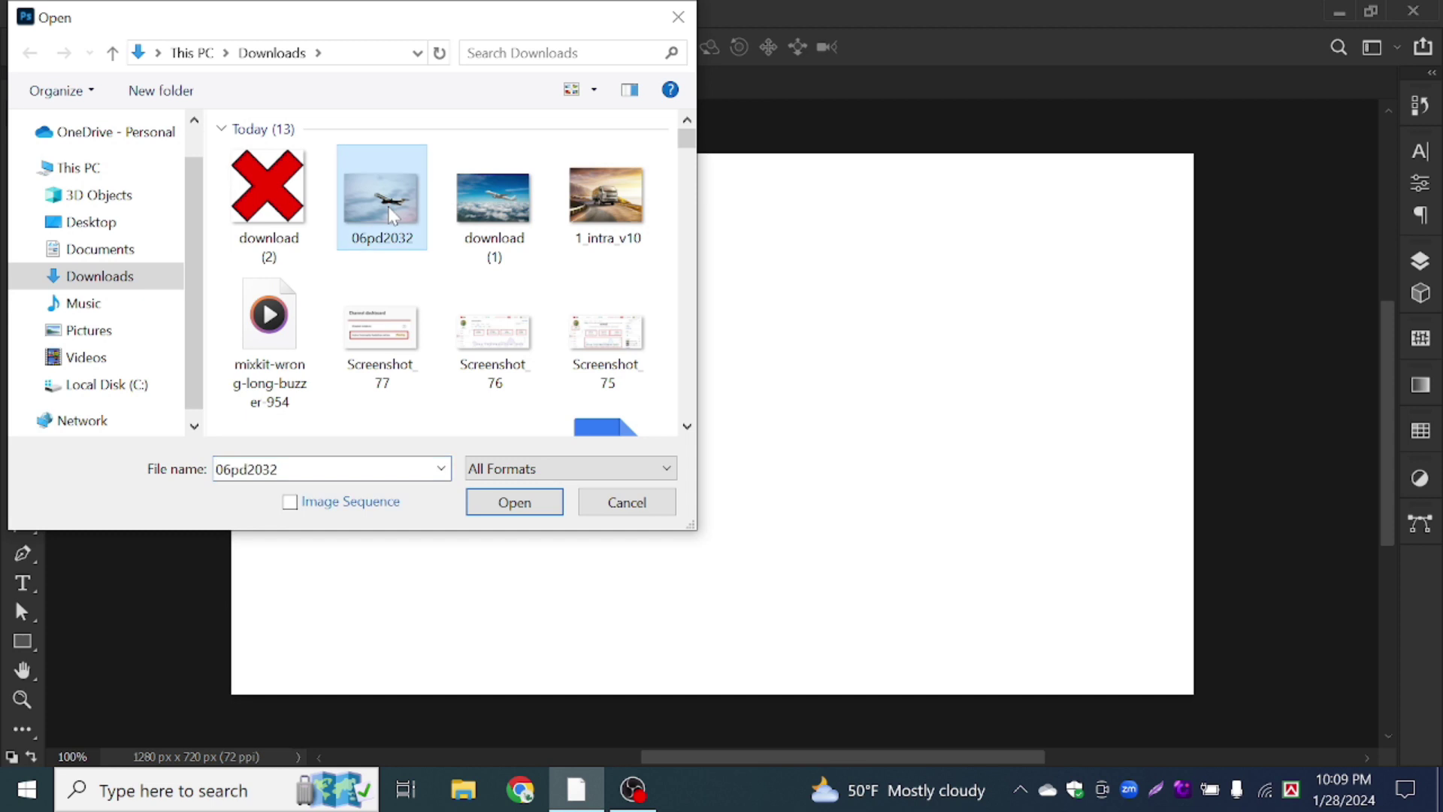
pyautogui.click(481, 195)
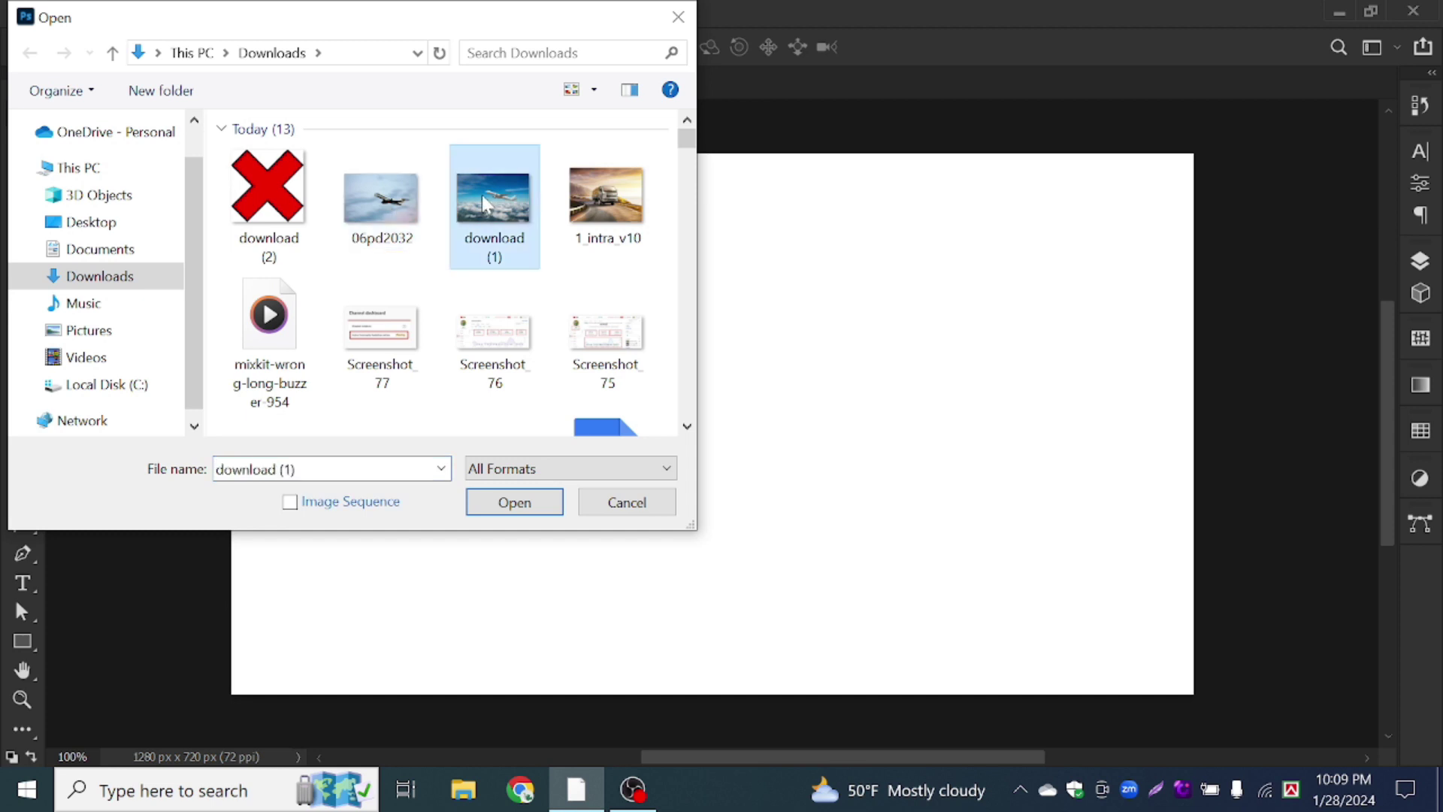
pyautogui.click(379, 218)
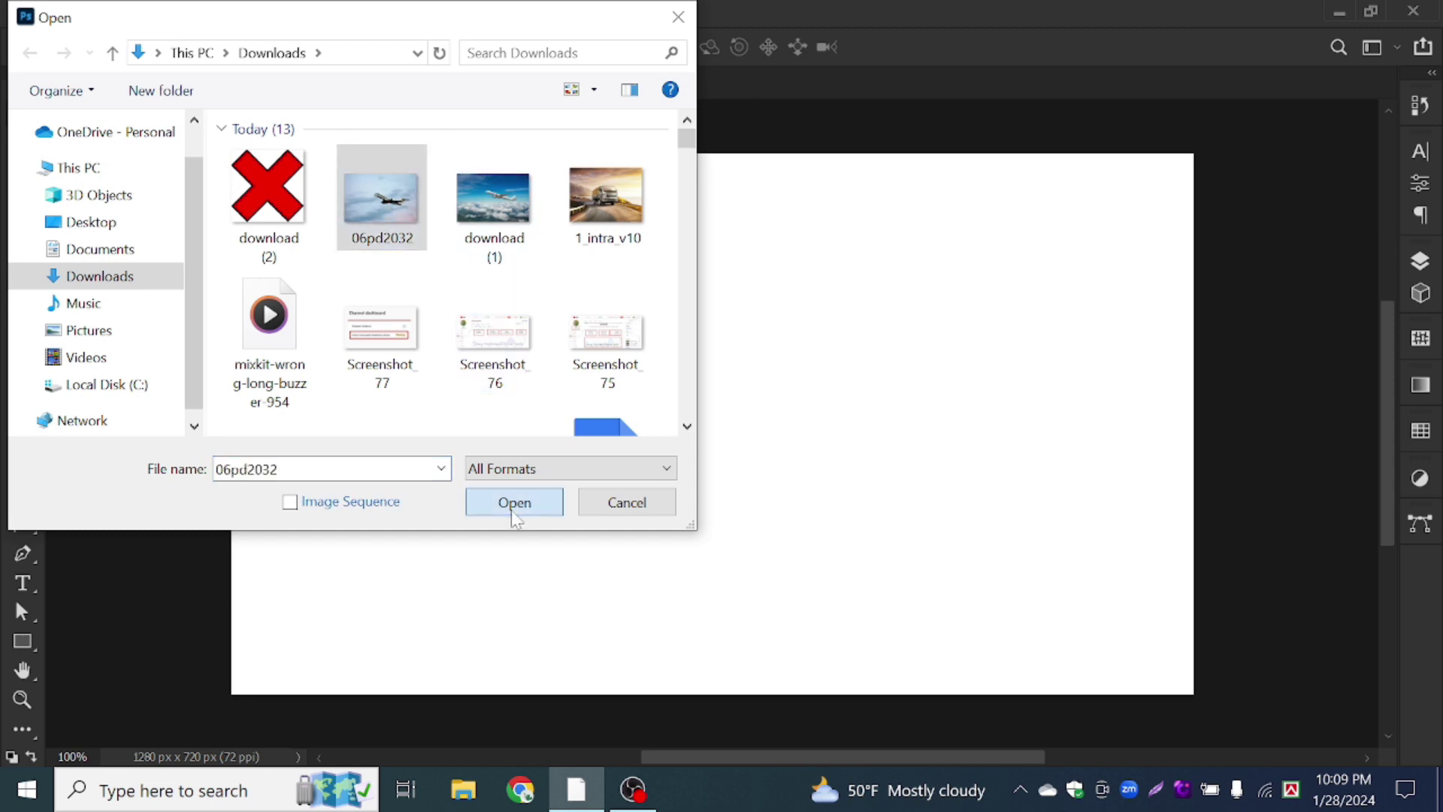
pyautogui.click(512, 505)
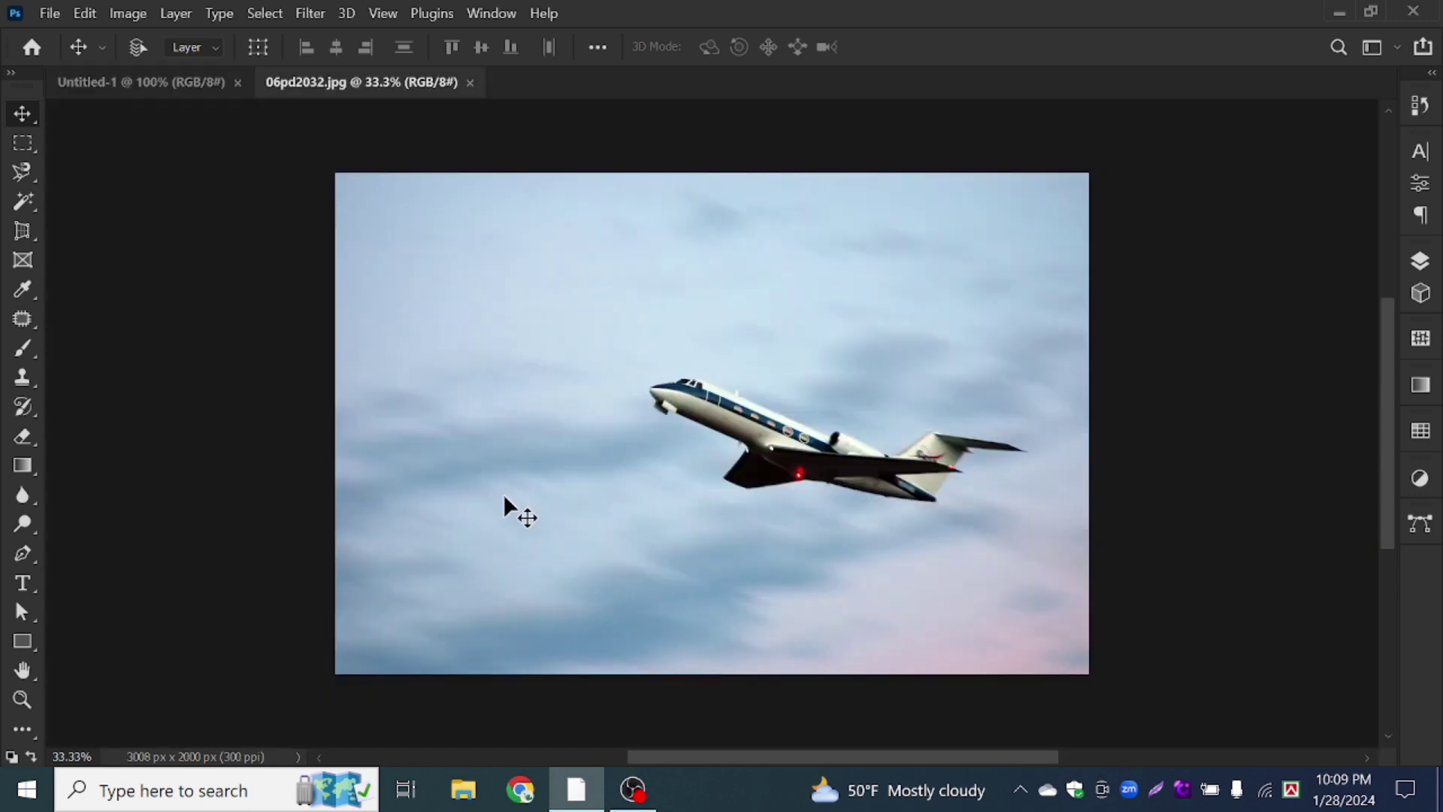
# Select the airplane with the Object Selection tool in Rectangle mode, then clear the selection
pyautogui.click(23, 201)
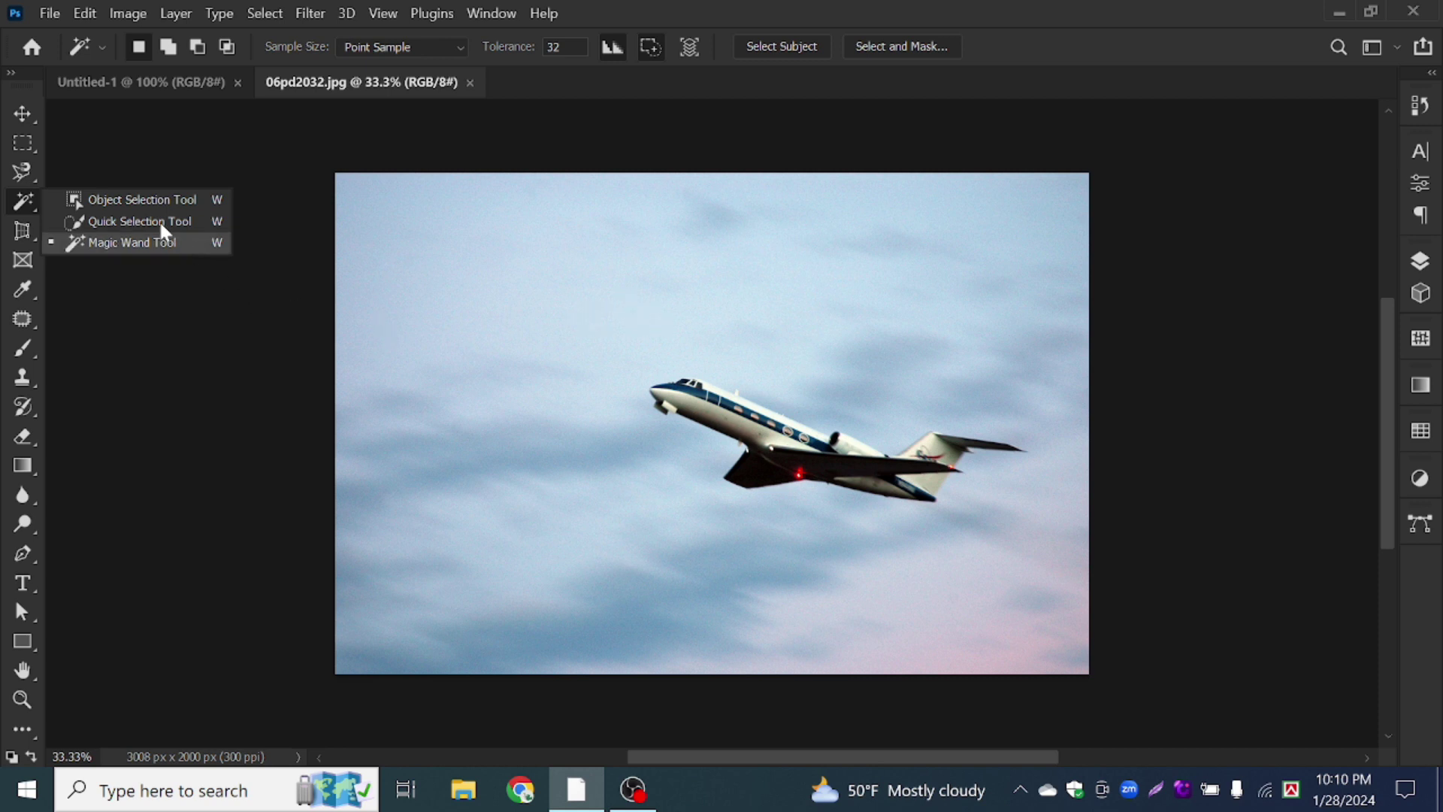
pyautogui.click(145, 201)
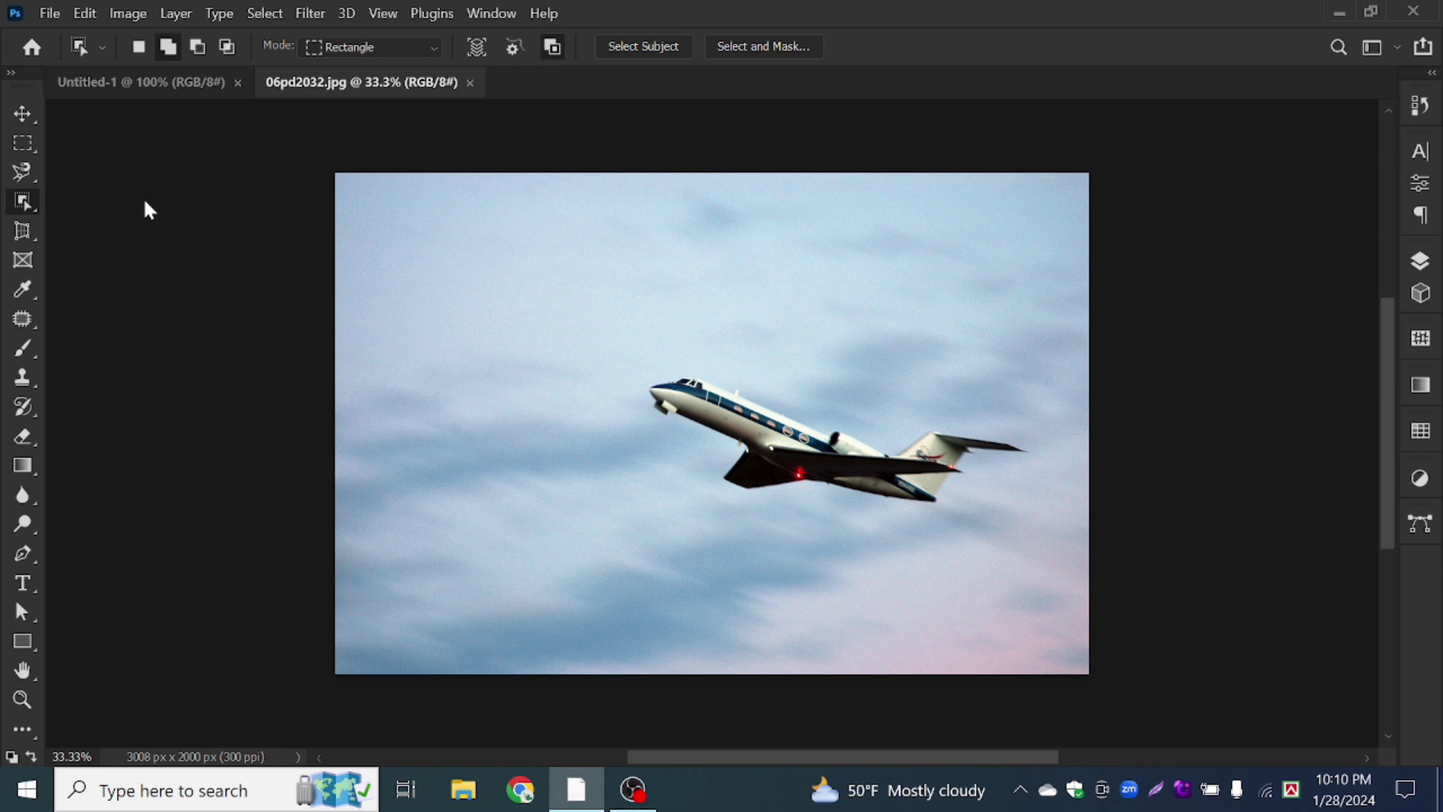
pyautogui.moveTo(579, 281); pyautogui.dragTo(1069, 584)
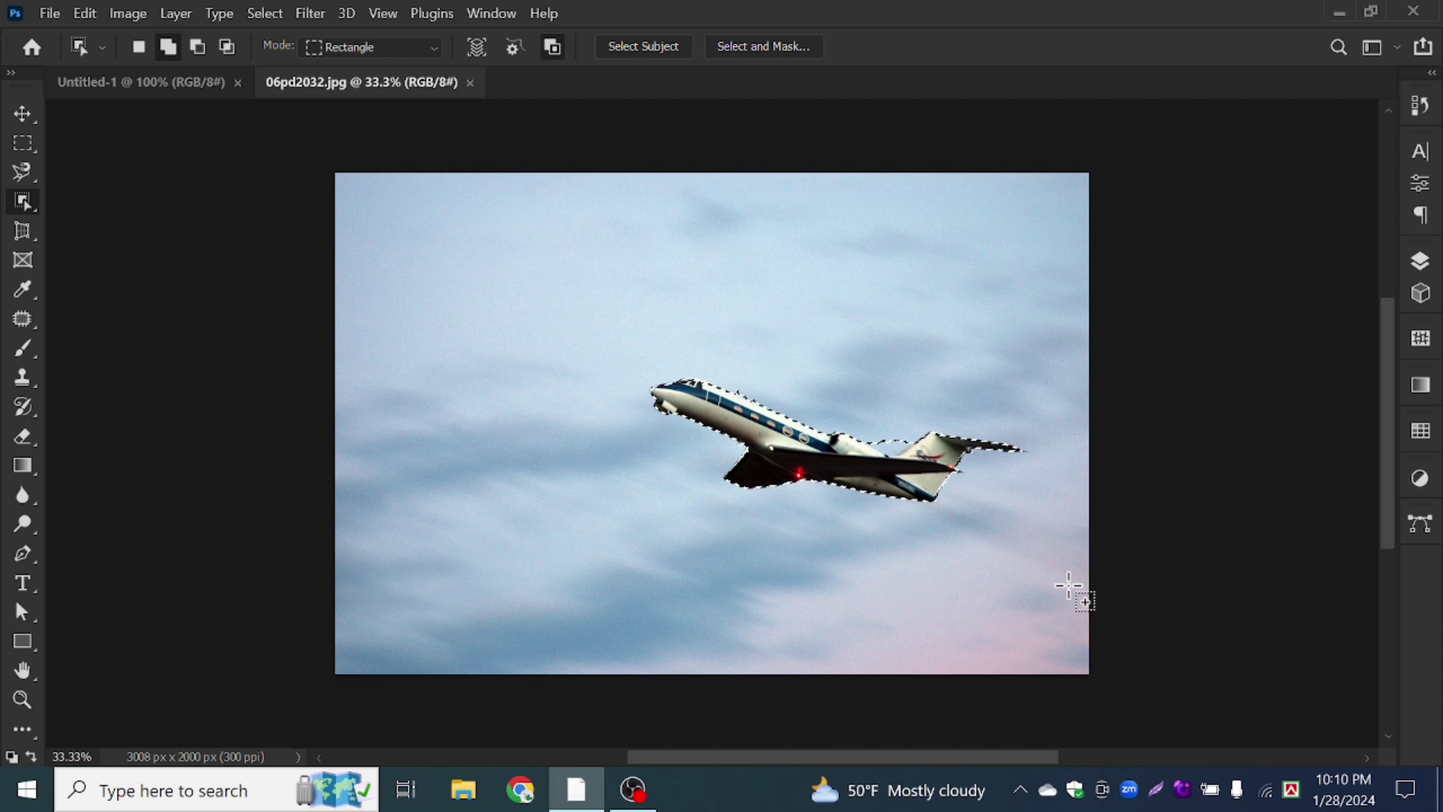
pyautogui.scroll(3, 1014, 437)
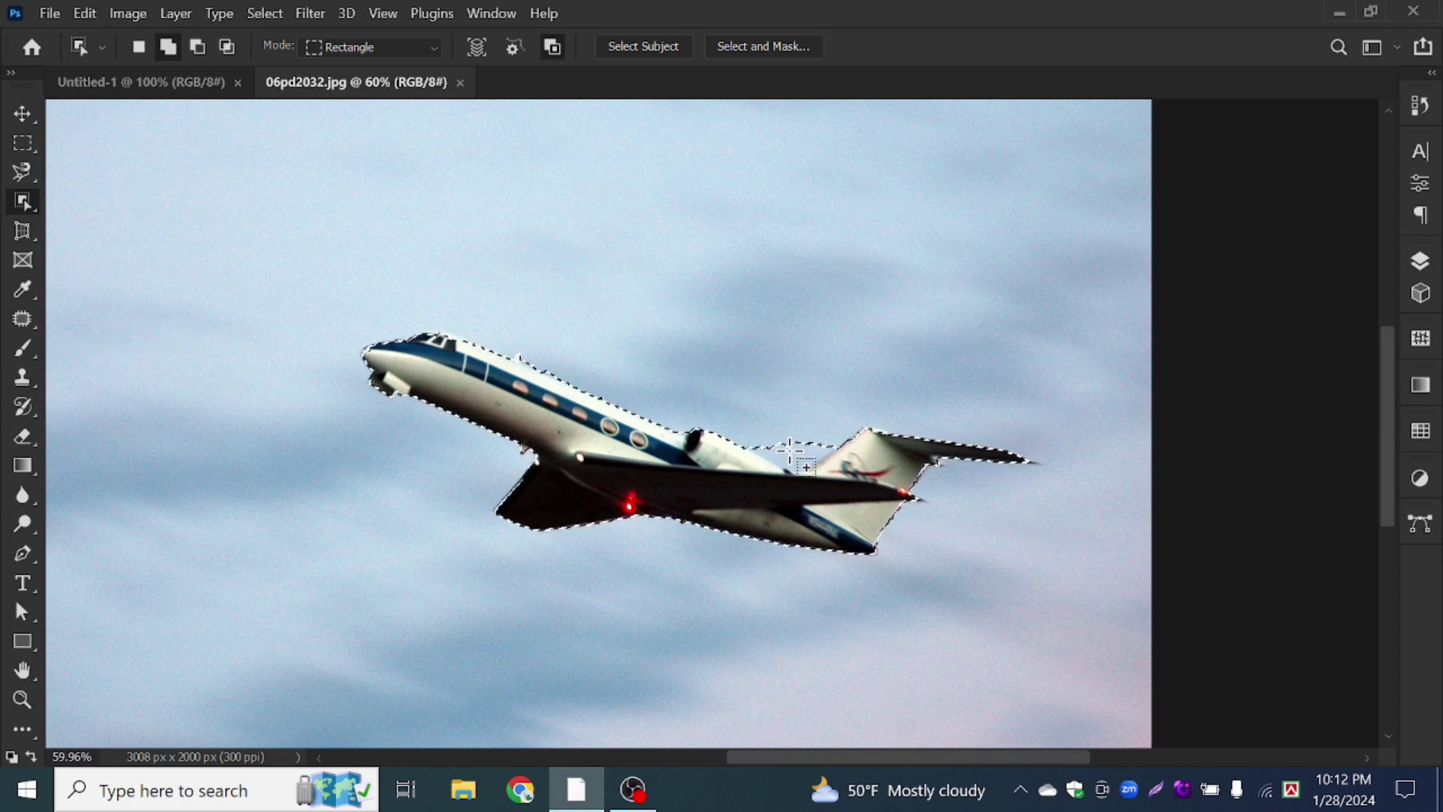
pyautogui.click(594, 456)
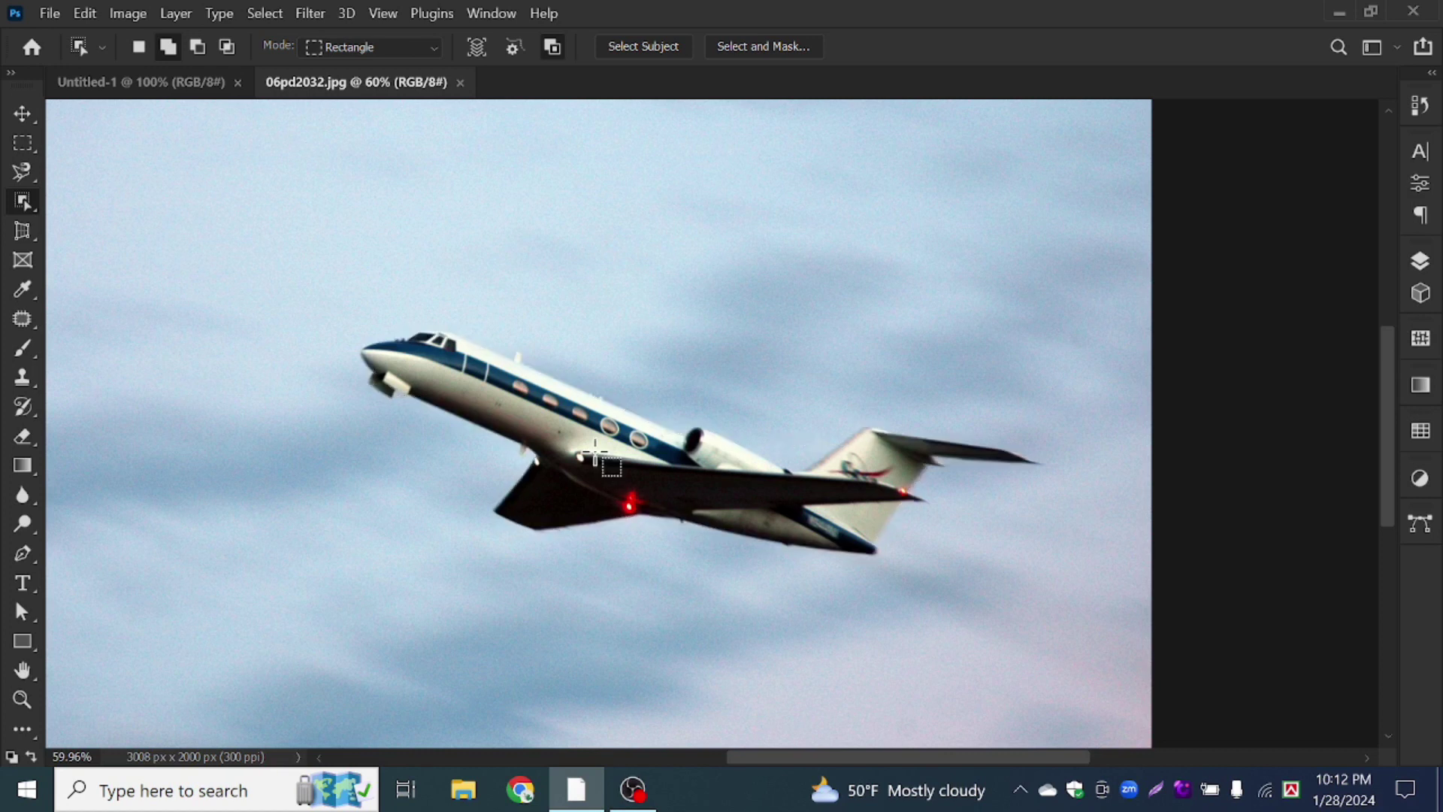
# Select the whole airplane with the Quick Selection tool, adding the upper fuselage, engine and tail to the selection
pyautogui.rightClick(30, 214)
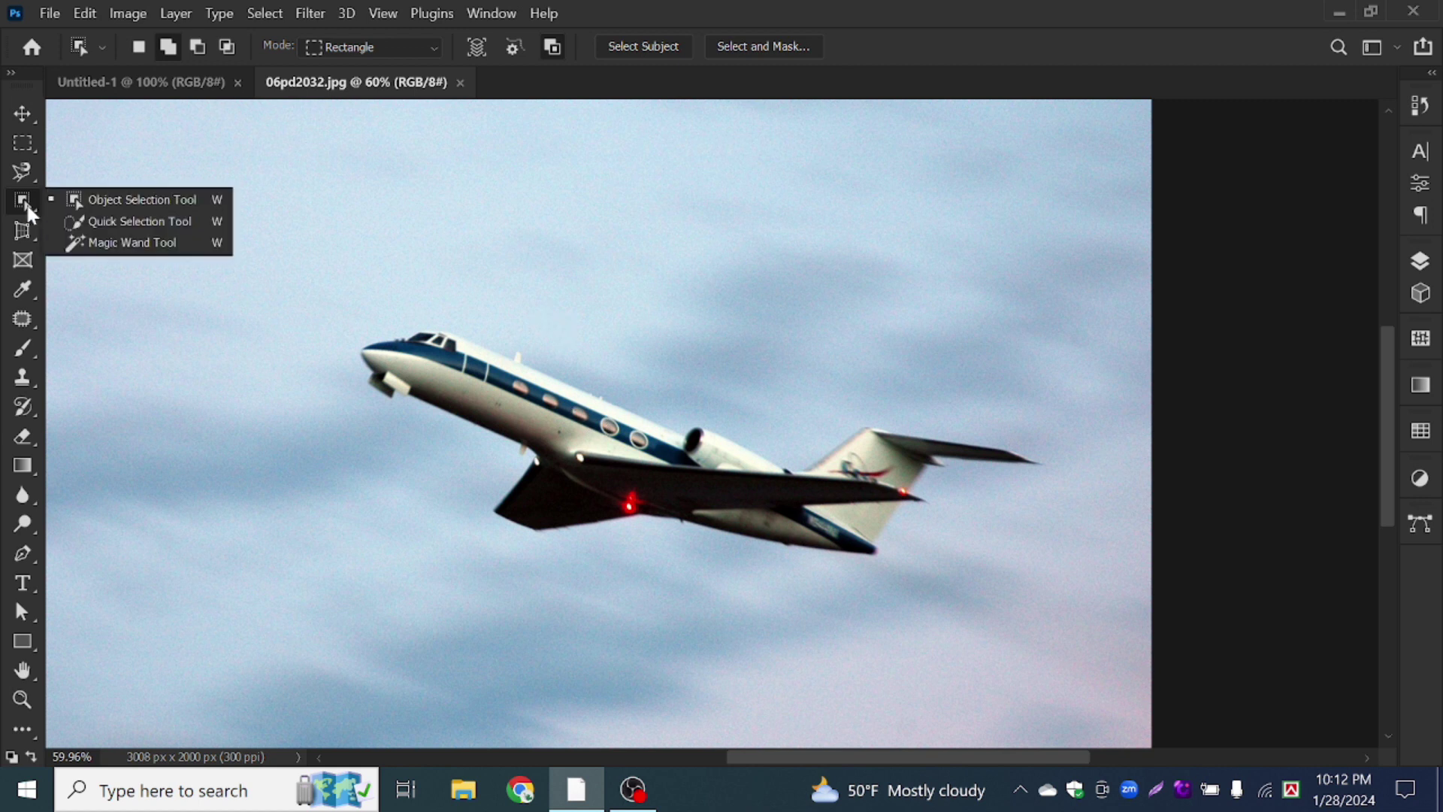
pyautogui.click(100, 219)
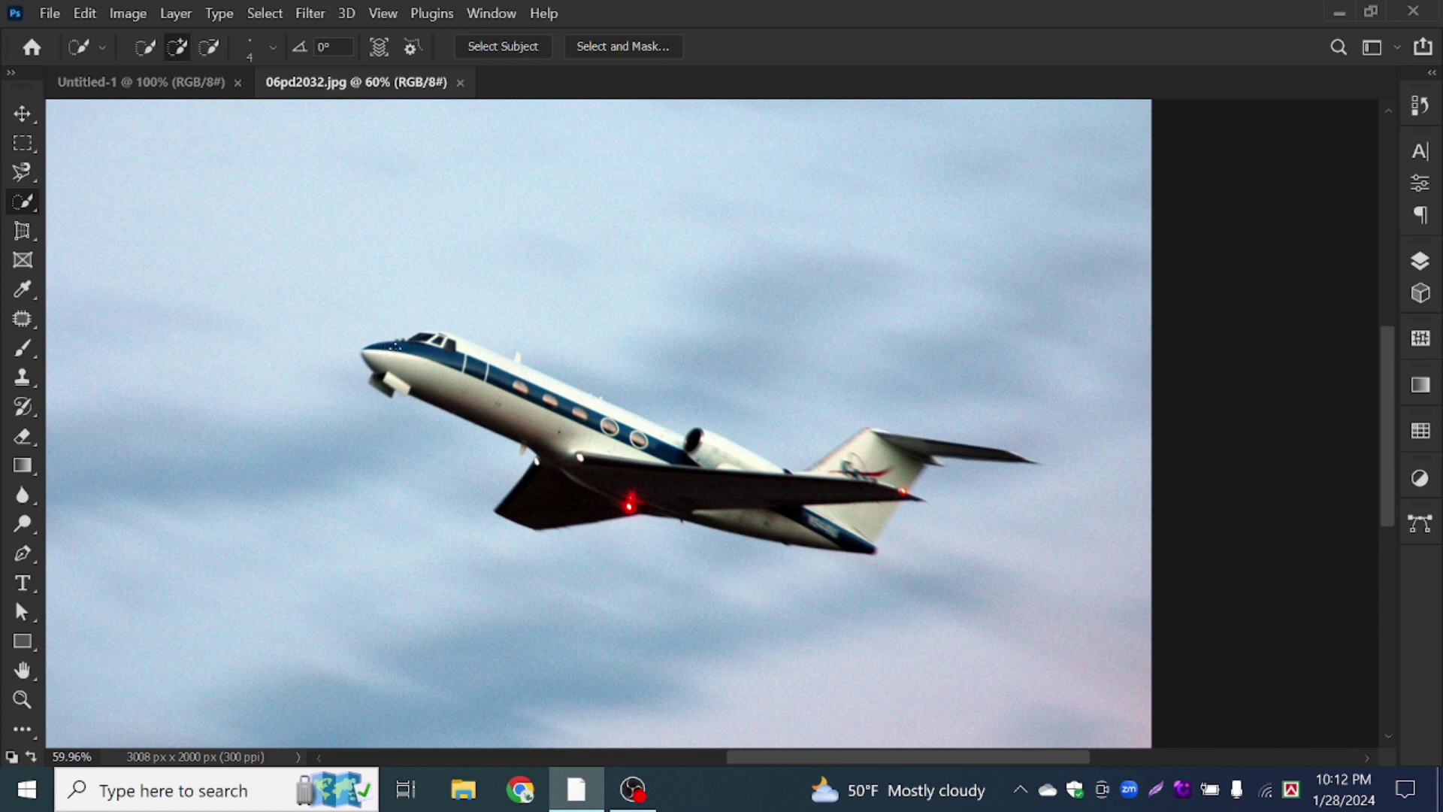
pyautogui.moveTo(435, 351)
pyautogui.mouseDown()
pyautogui.moveTo(575, 421)
pyautogui.moveTo(787, 494)
pyautogui.moveTo(925, 472)
pyautogui.moveTo(871, 451)
pyautogui.mouseUp()
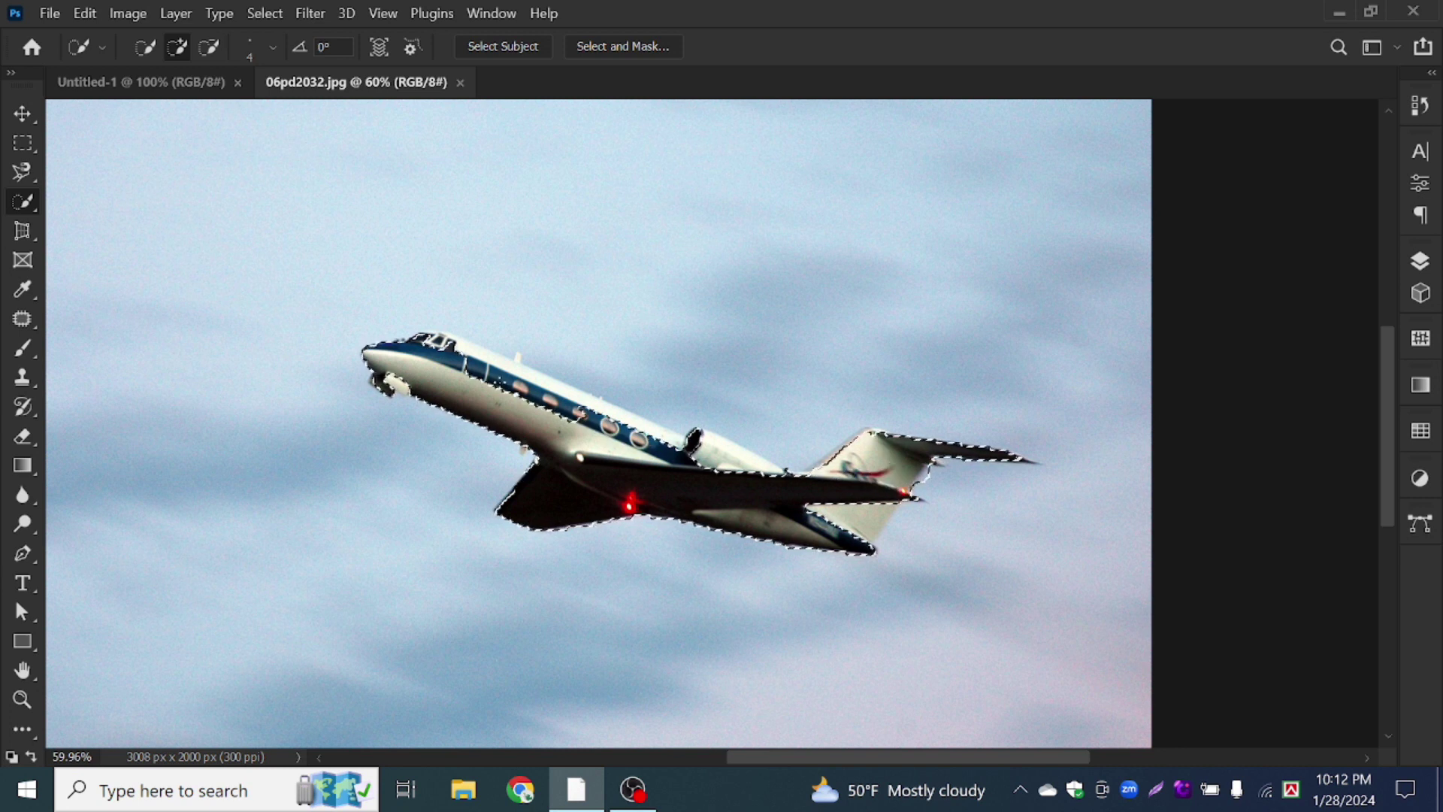
pyautogui.click(449, 346)
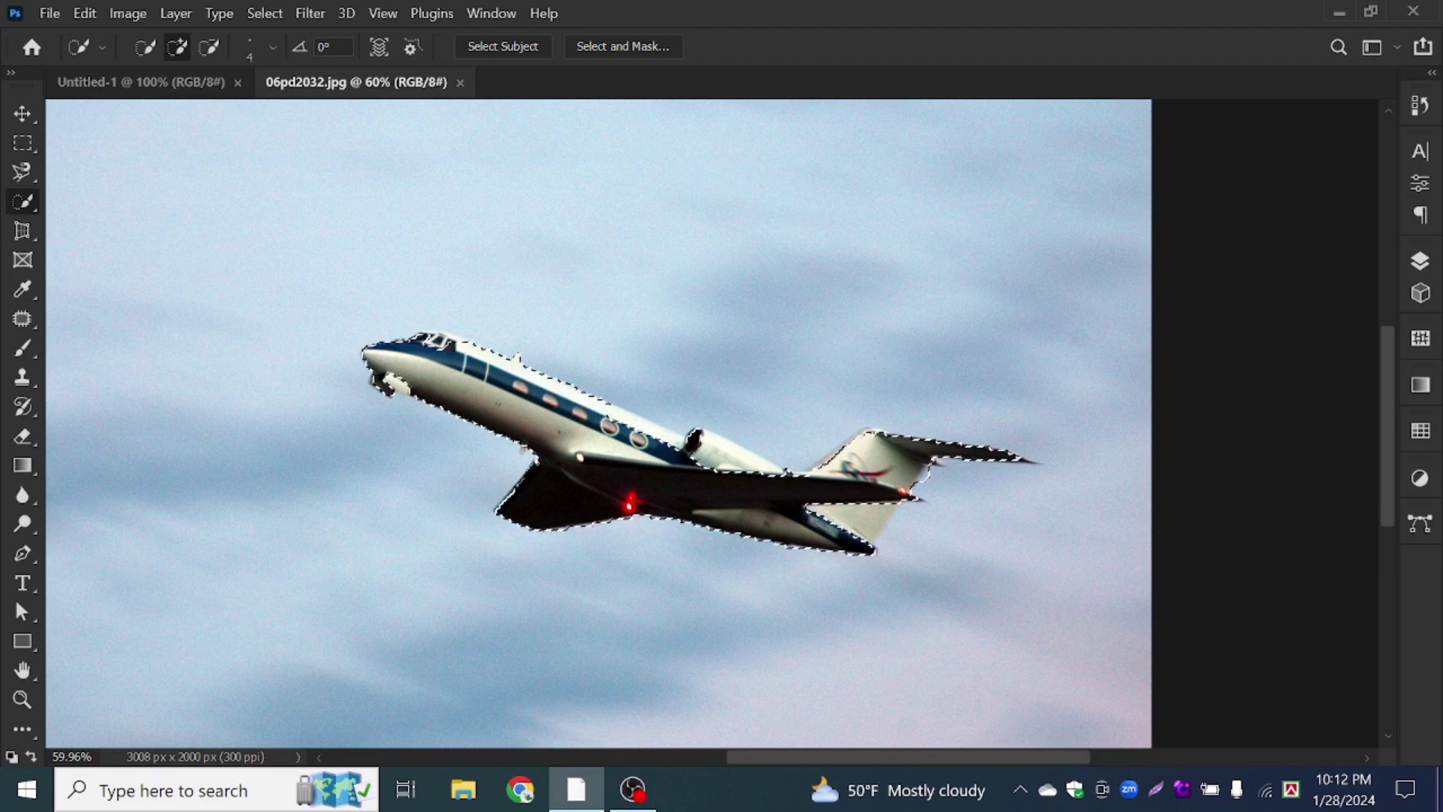
pyautogui.click(652, 418)
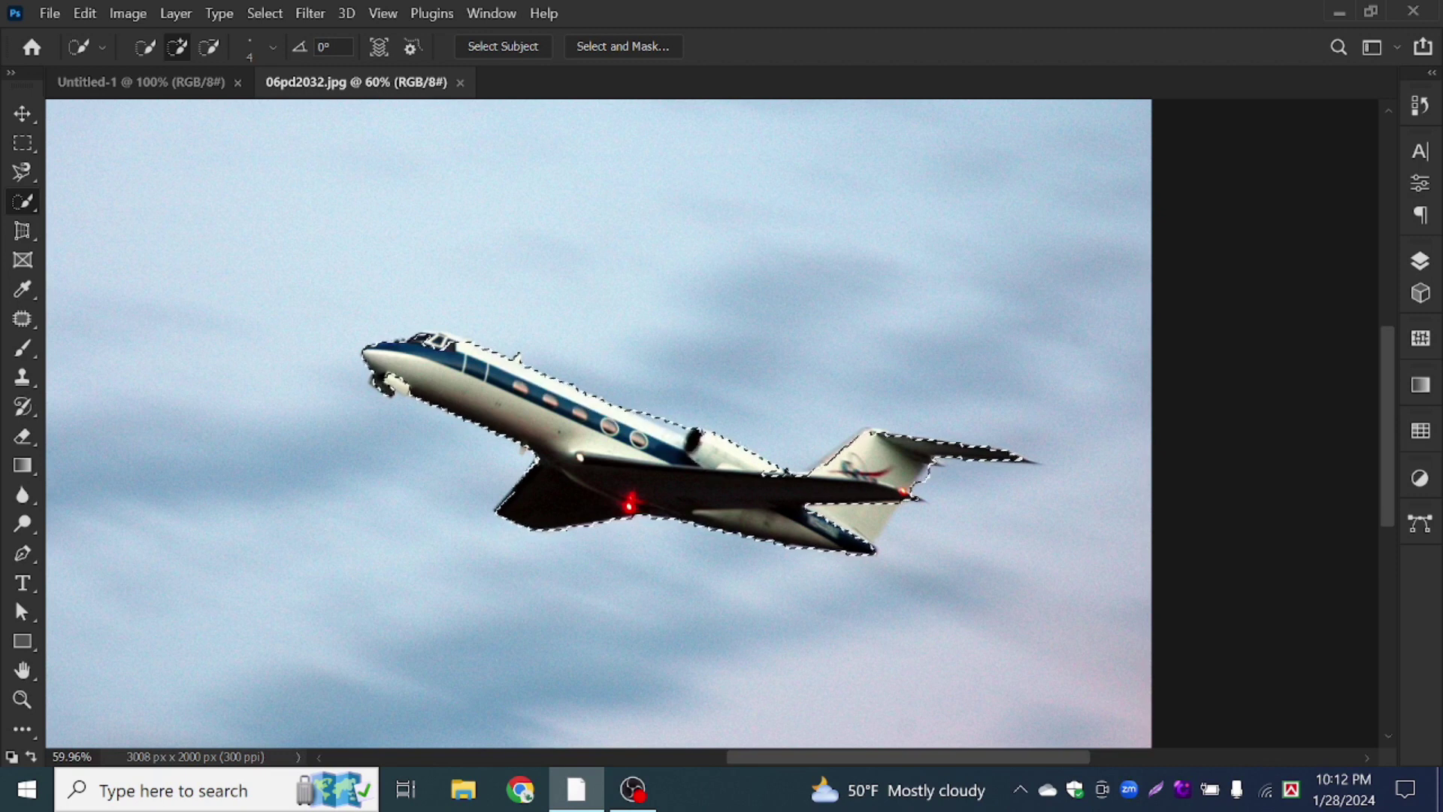
pyautogui.click(865, 517)
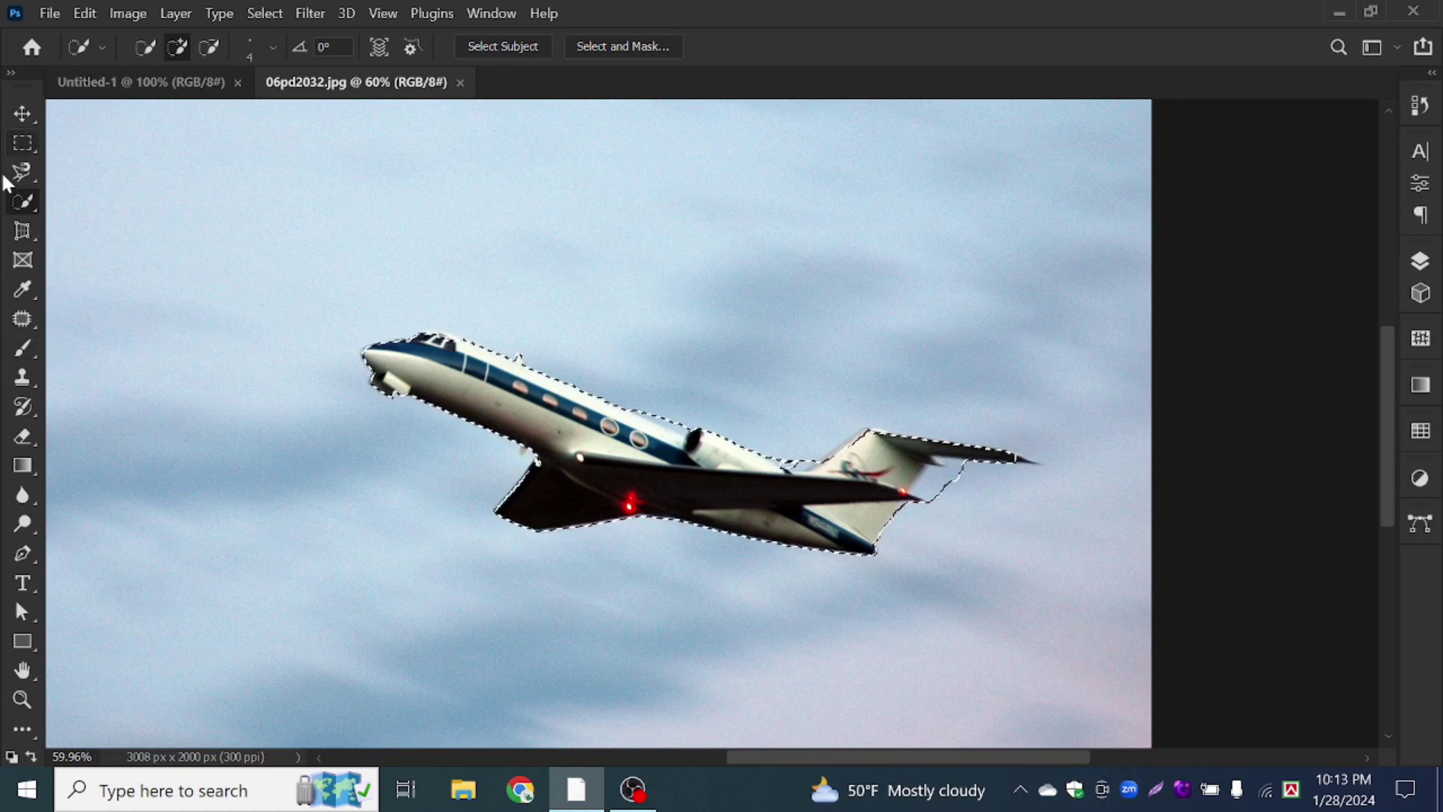
# Clear the airplane selection and use the Magic Wand tool to sample its tail, underside and white upper fuselage by color
pyautogui.rightClick(20, 200)
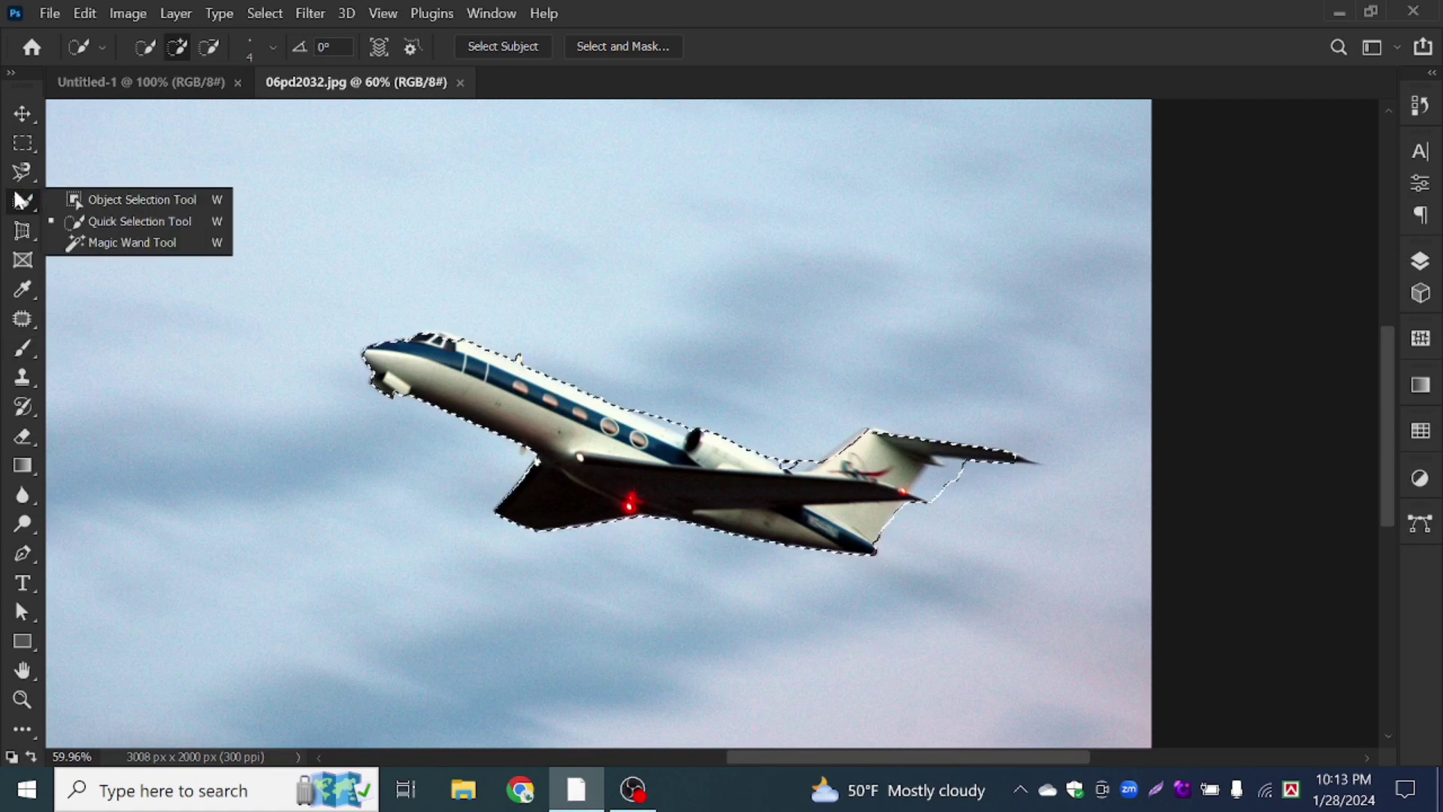
pyautogui.click(94, 242)
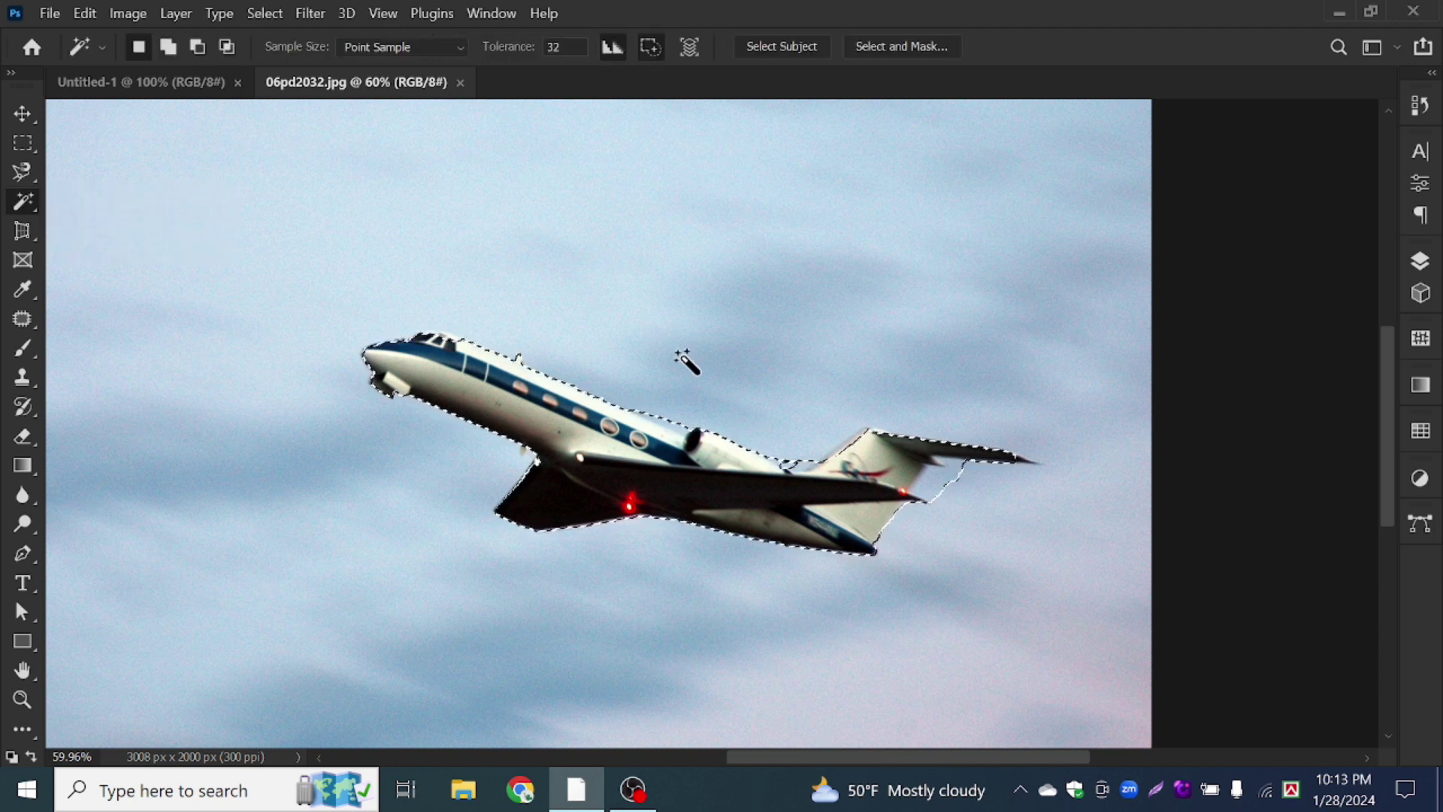
pyautogui.hotkey('ctrl', 'd')
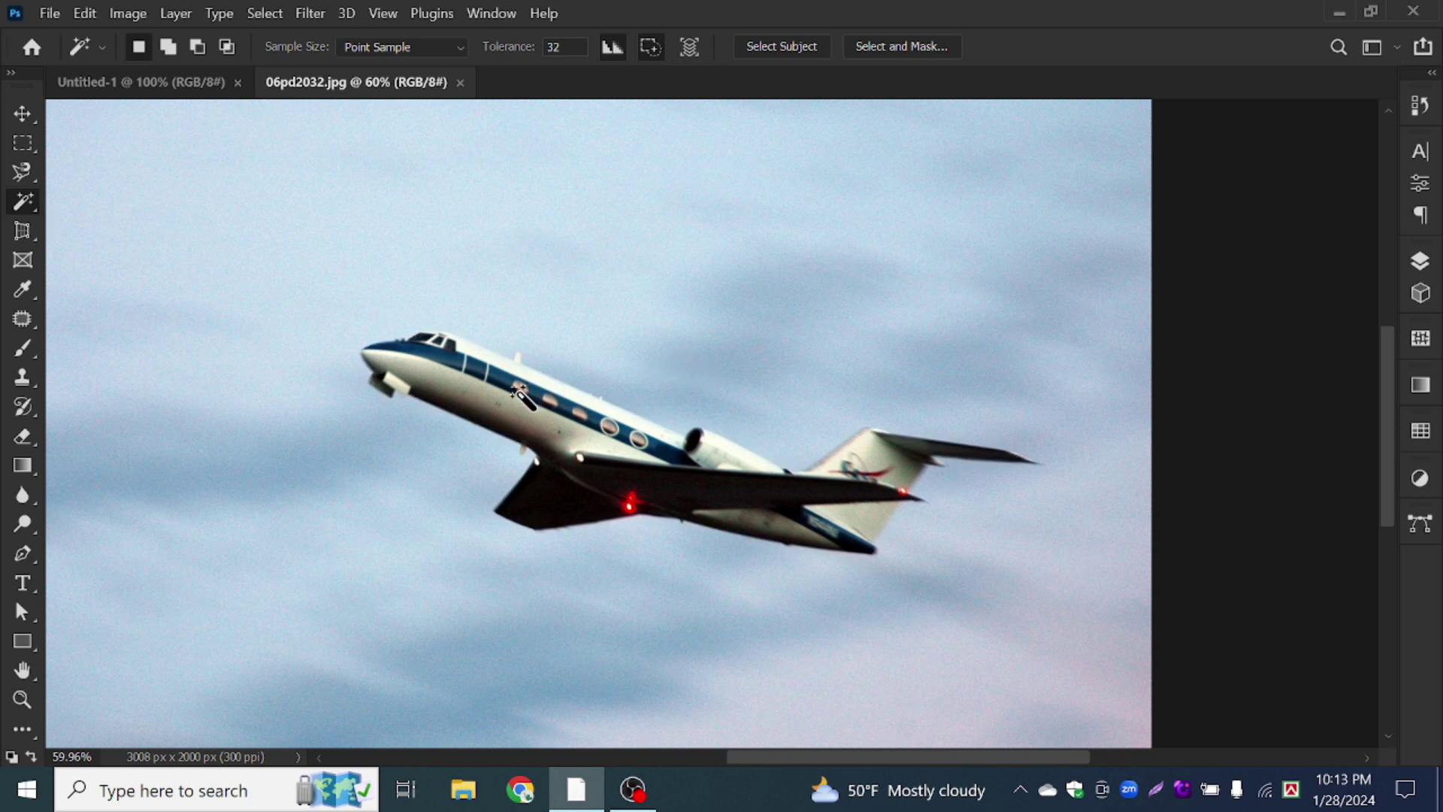
pyautogui.click(627, 434)
pyautogui.click(863, 518)
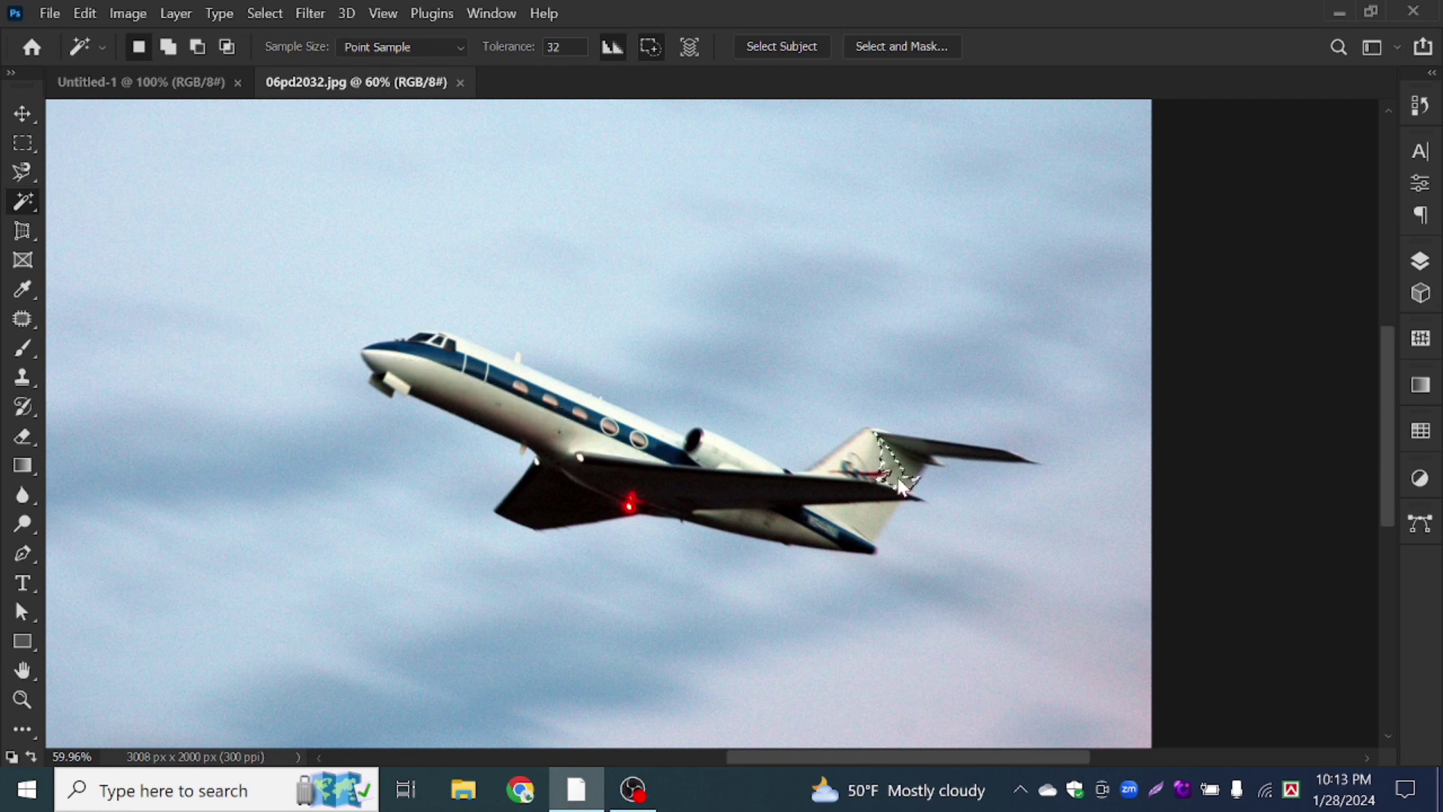
pyautogui.click(498, 420)
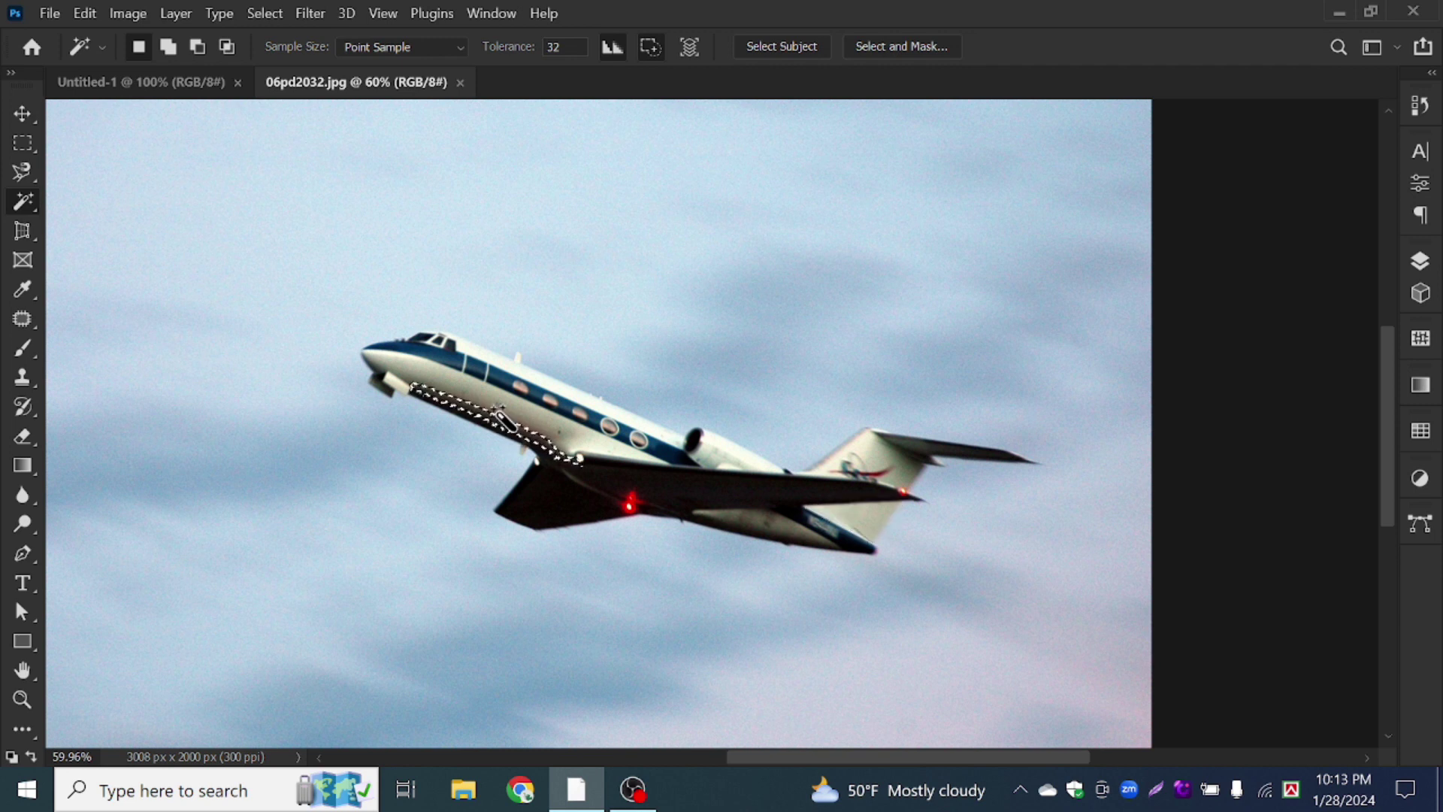
pyautogui.click(482, 351)
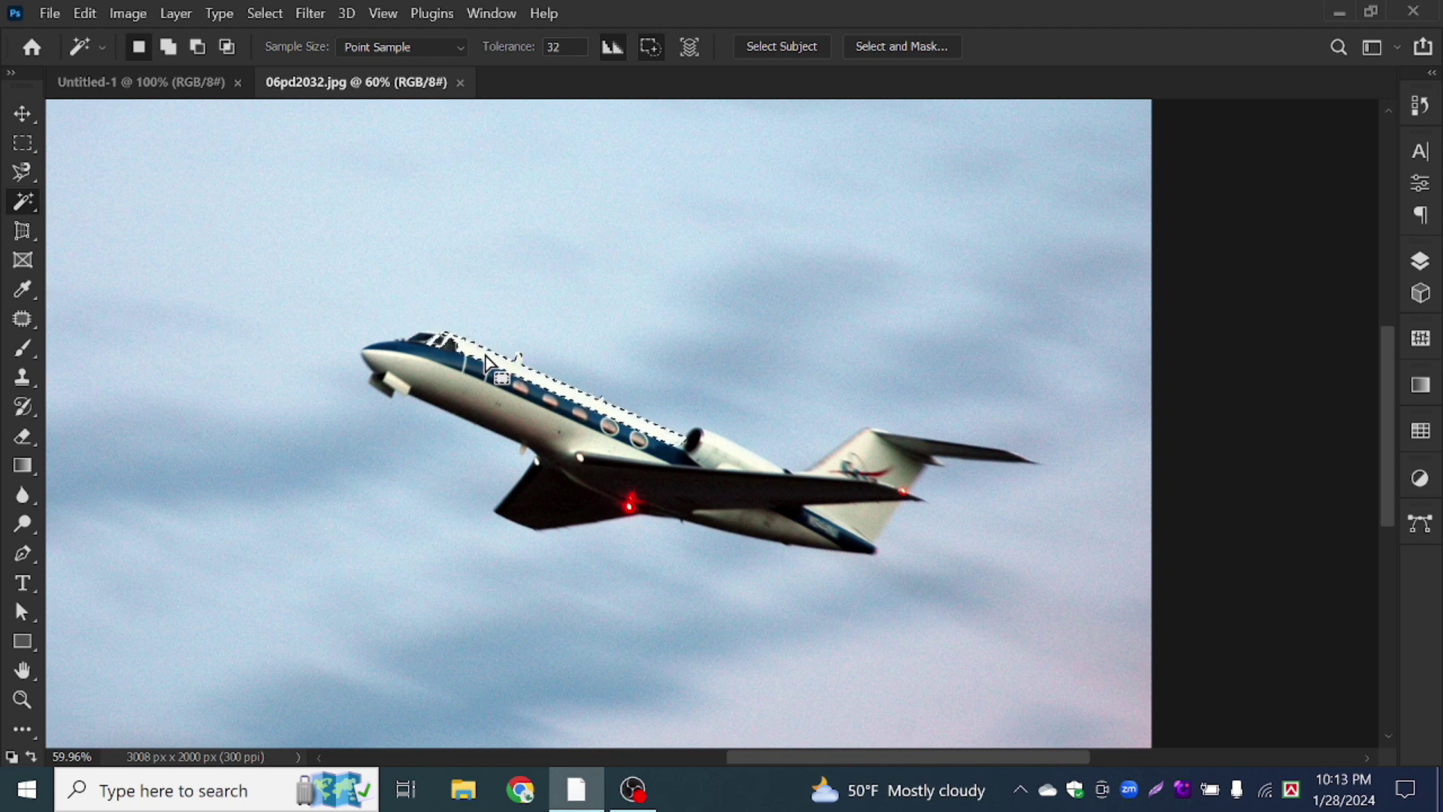
# Switch back to the Object Selection tool and clear the selection on the upper fuselage
pyautogui.rightClick(27, 209)
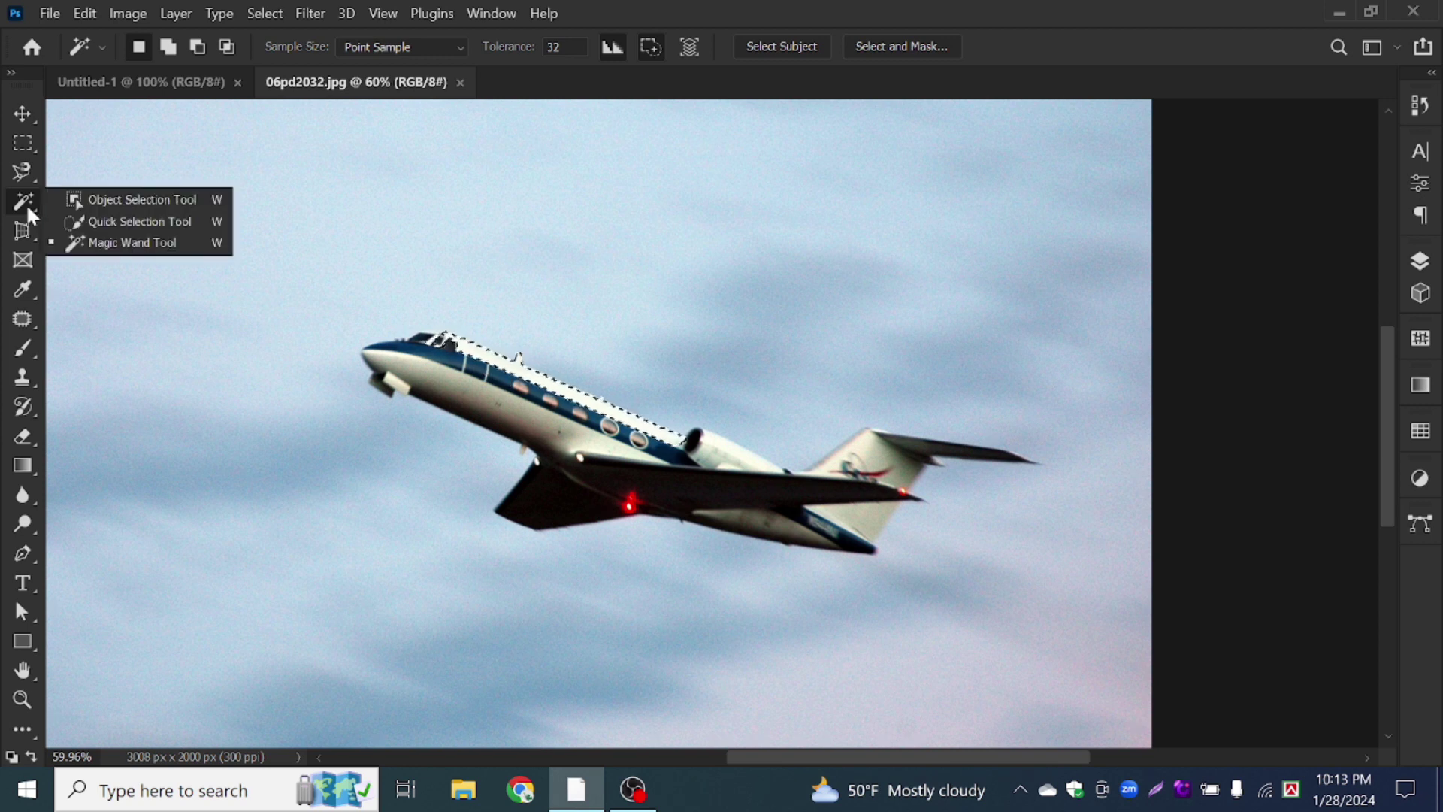
pyautogui.click(47, 202)
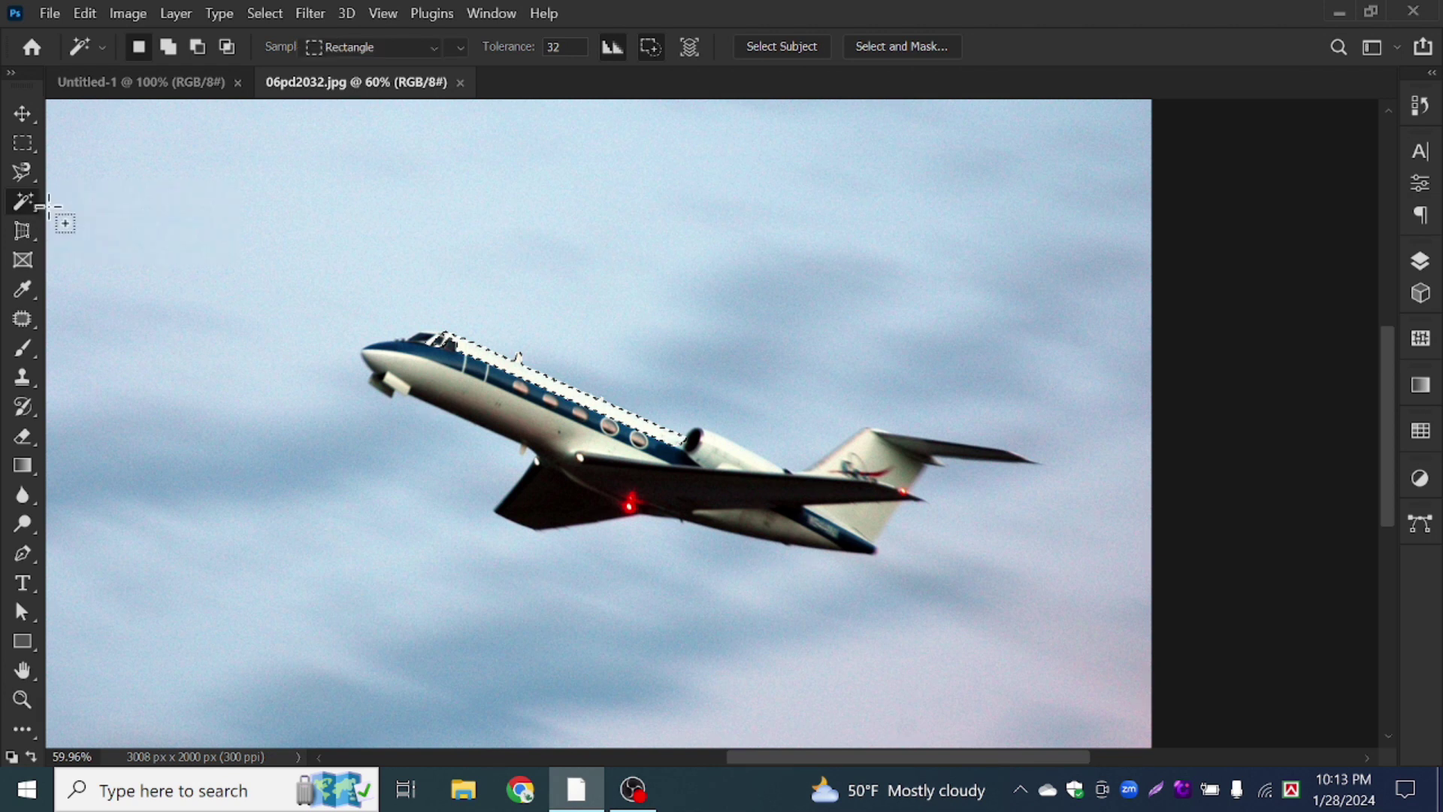
pyautogui.rightClick(27, 212)
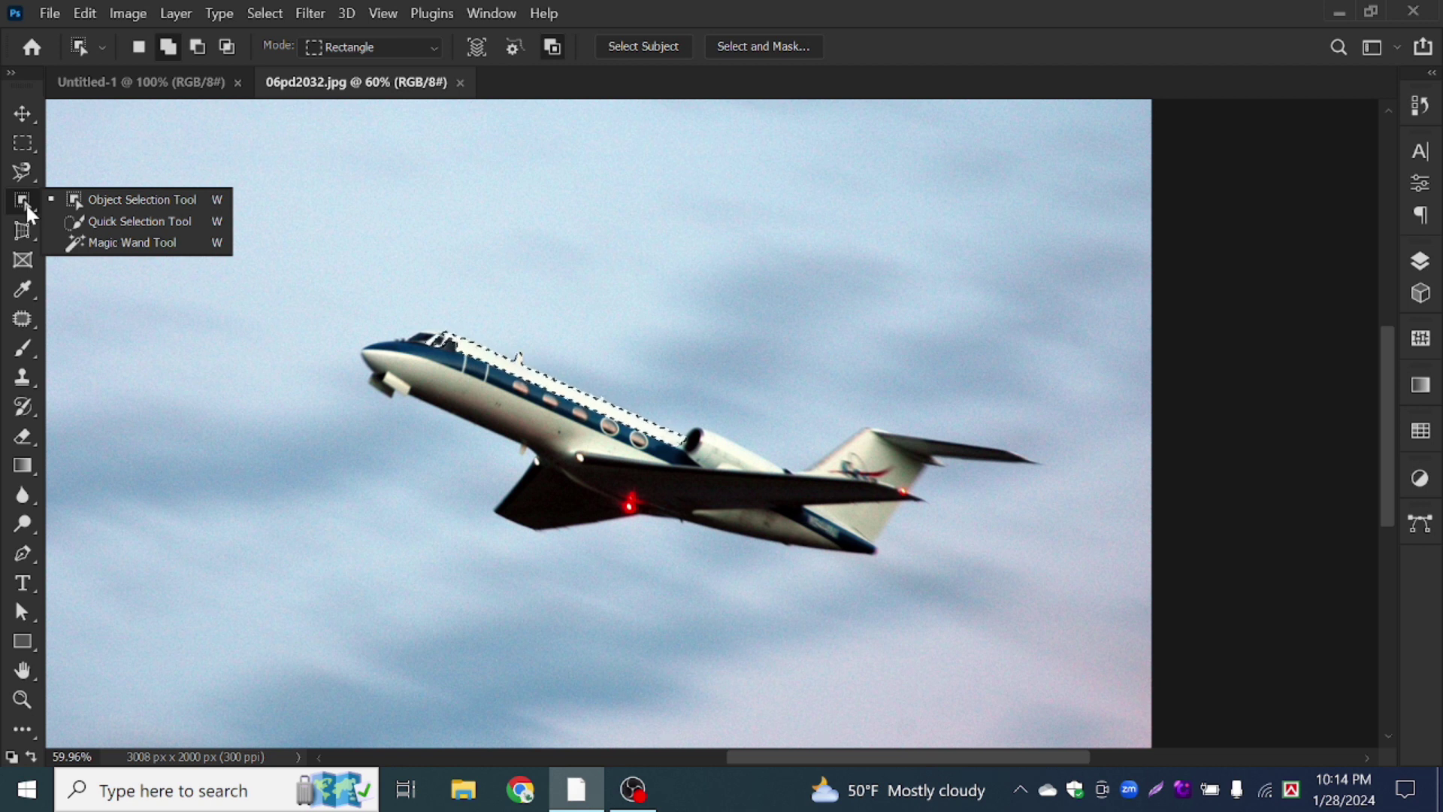
pyautogui.click(27, 214)
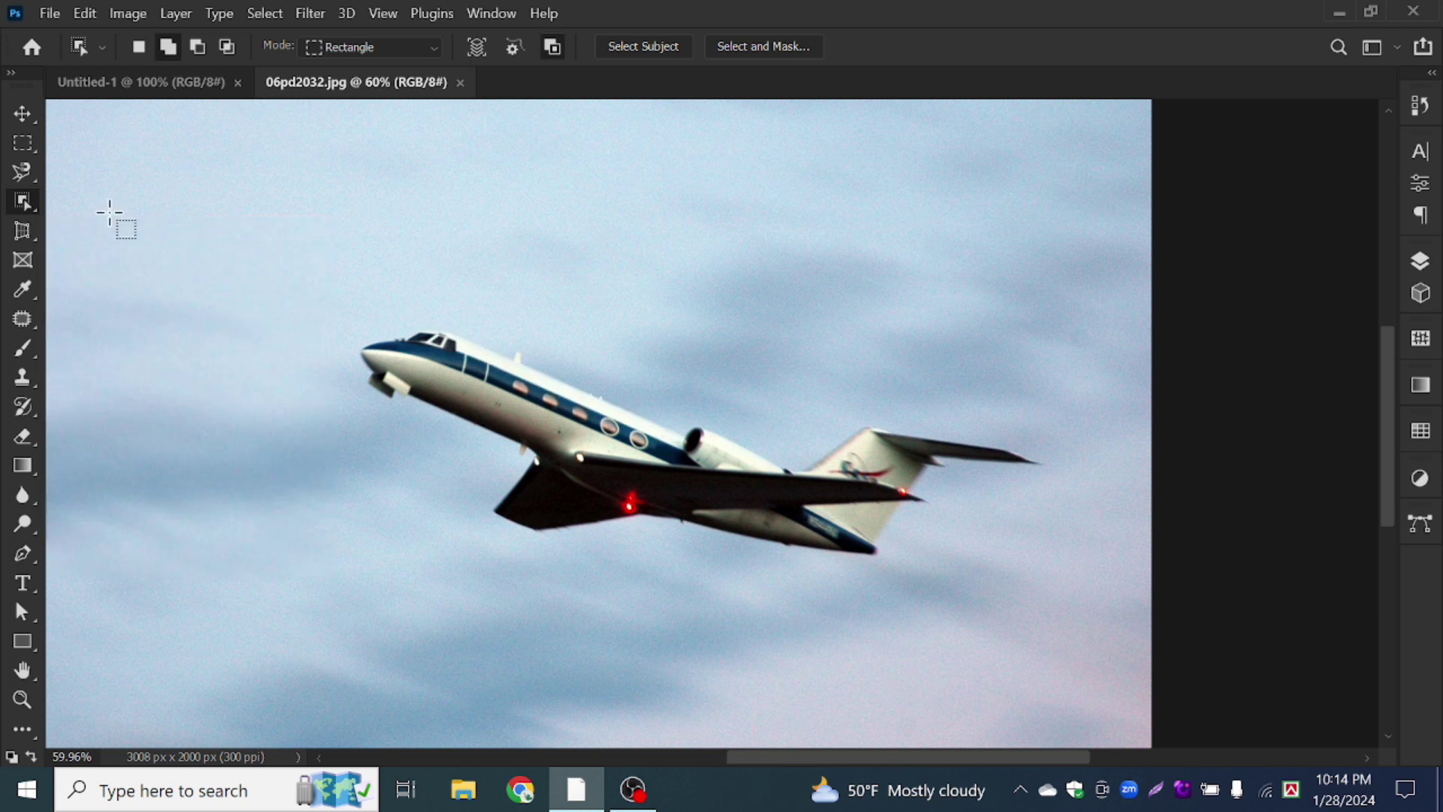
# Crop the photo tighter around the airplane with the Crop tool, trimming its upper, lower and left edges to about 2134 × 1356 px
pyautogui.click(26, 227)
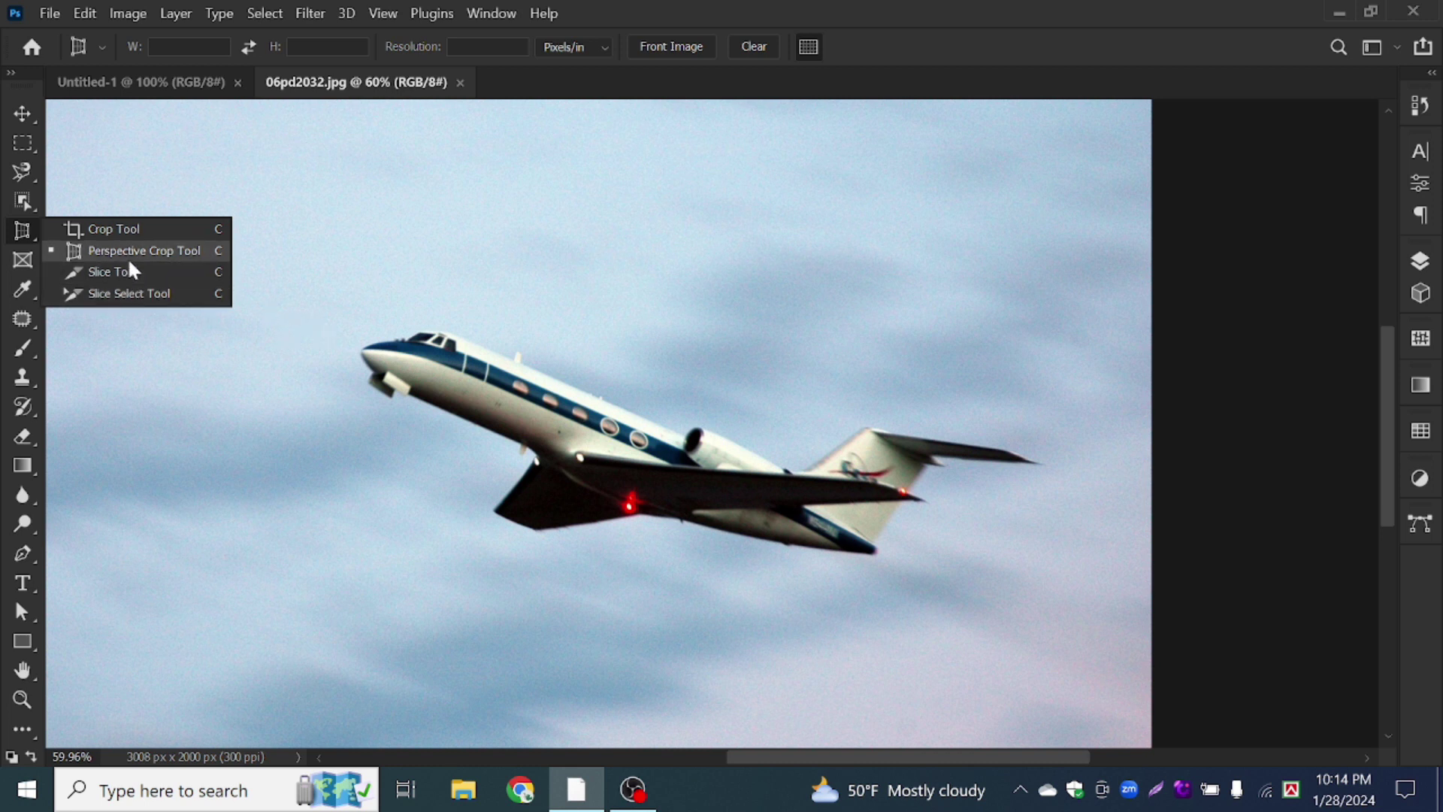
pyautogui.click(102, 230)
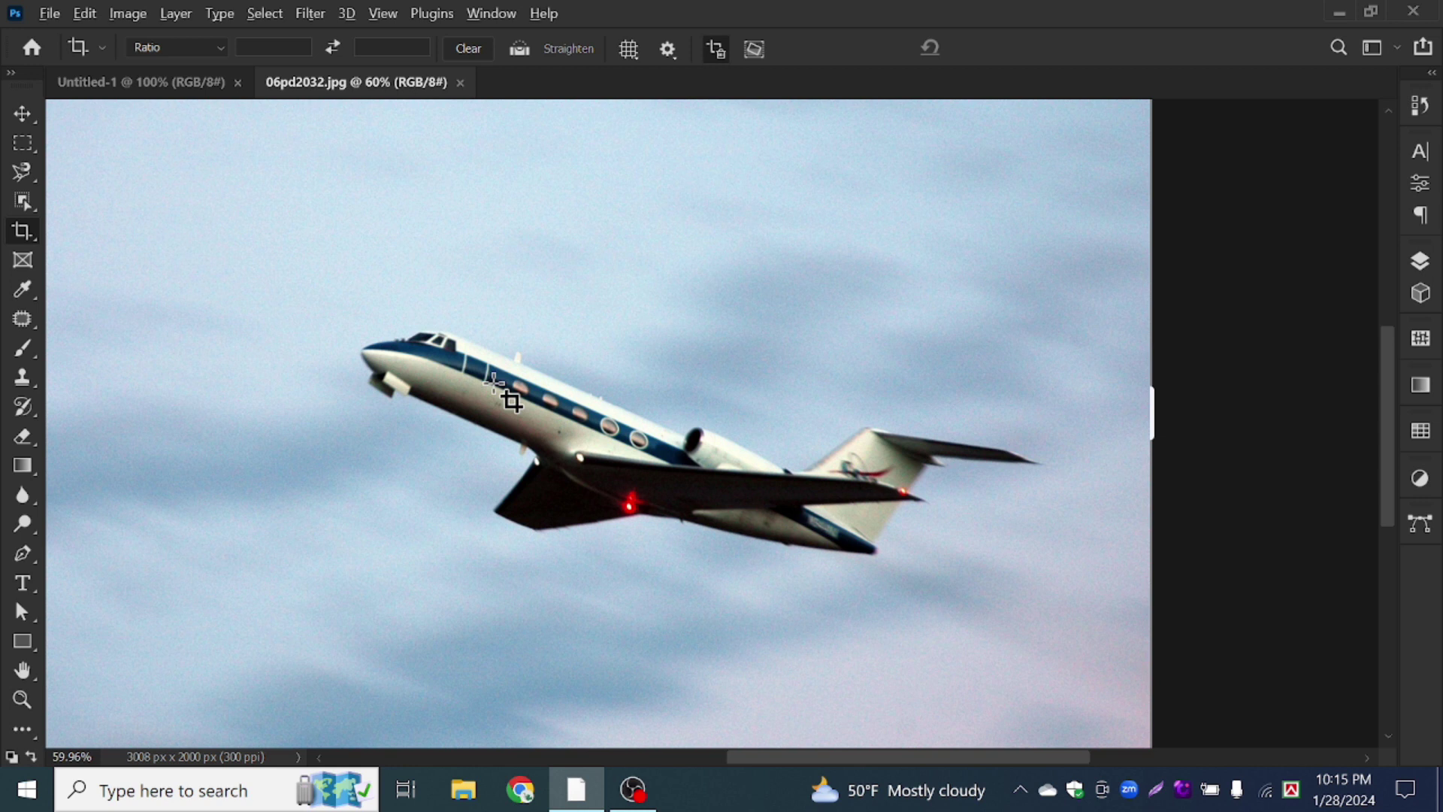
pyautogui.scroll(-5, 511, 400)
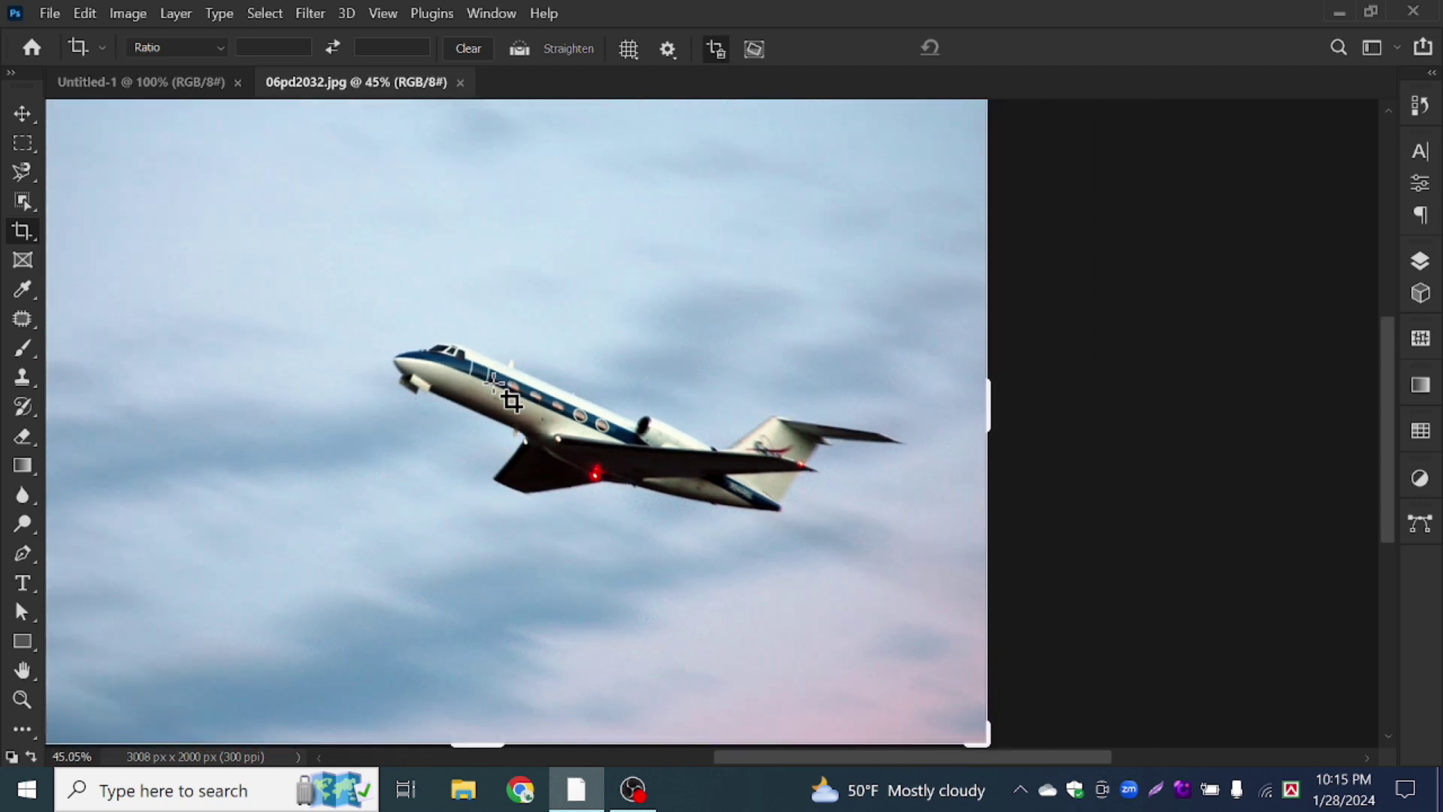
pyautogui.scroll(3, 105, 379)
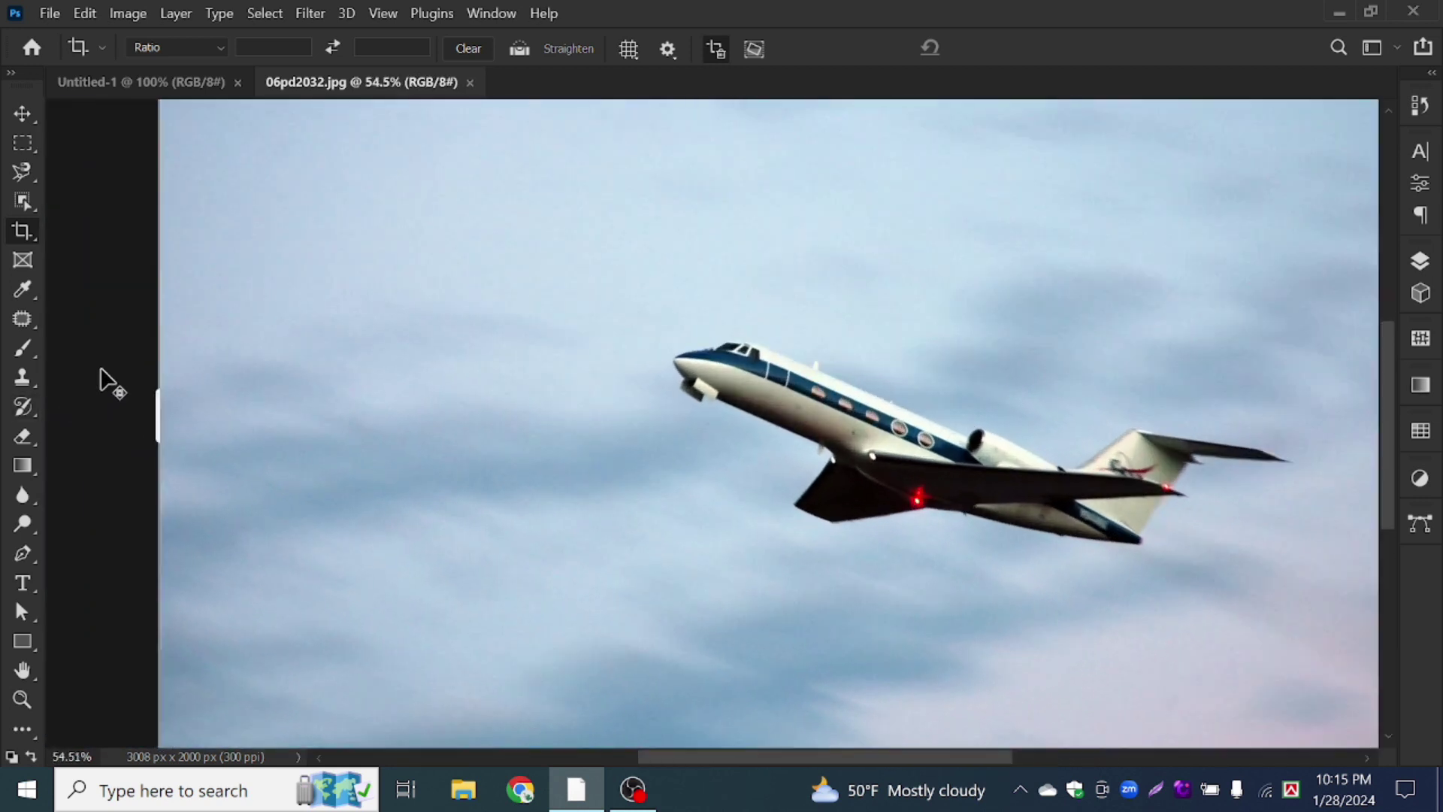
pyautogui.scroll(-1, 105, 380)
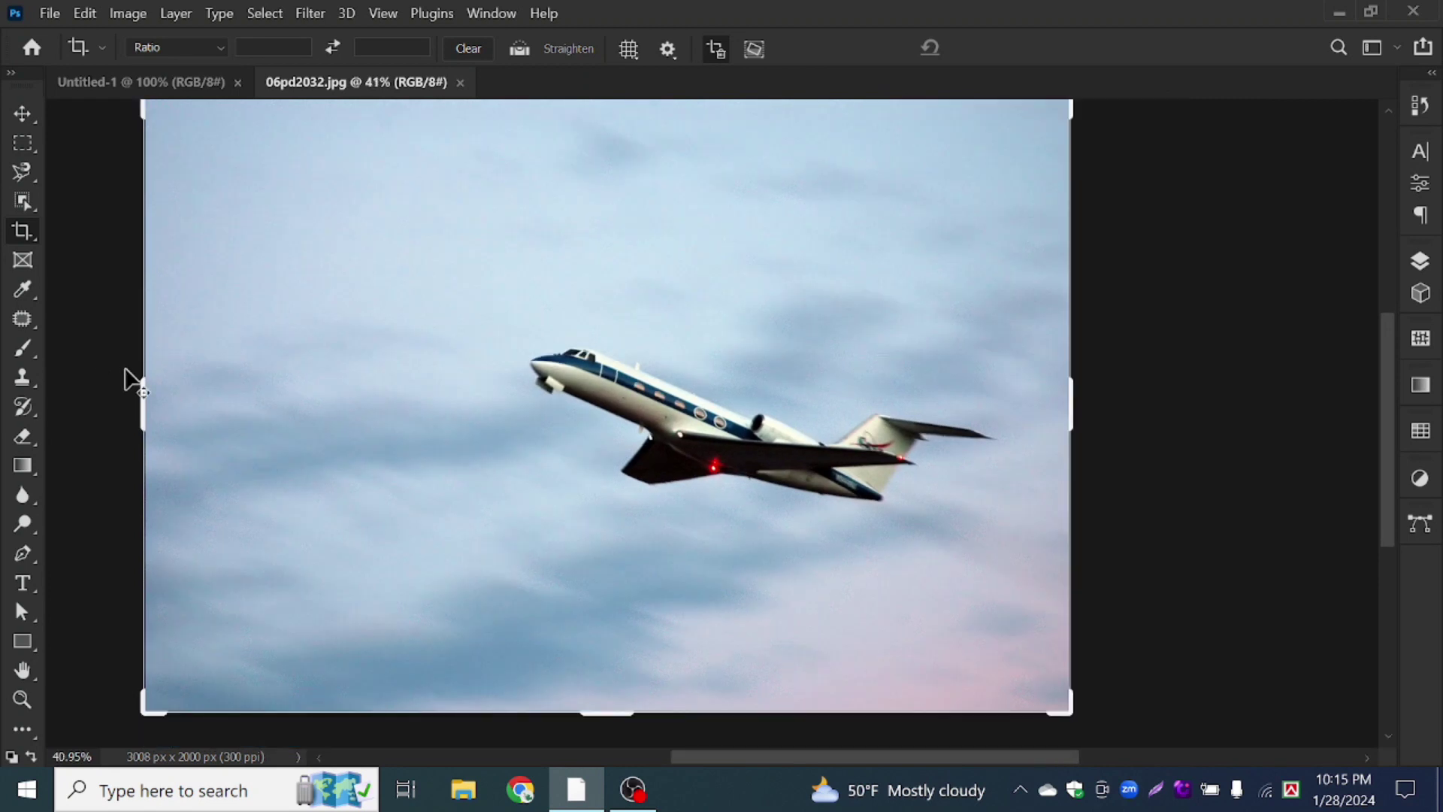
pyautogui.scroll(-1, 1271, 293)
pyautogui.scroll(-1, 1271, 293)
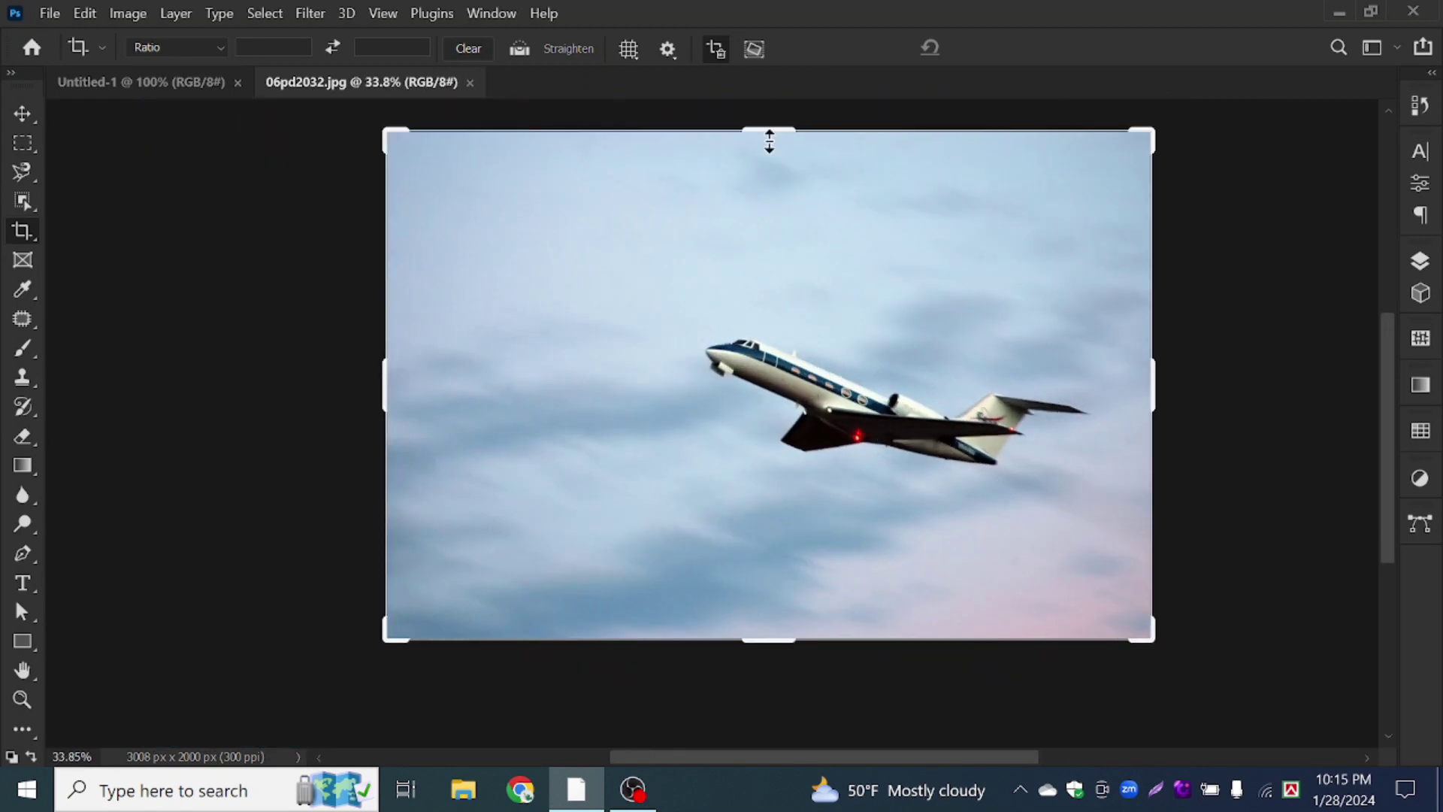
pyautogui.moveTo(767, 122); pyautogui.dragTo(774, 159)
pyautogui.moveTo(764, 620); pyautogui.dragTo(786, 557)
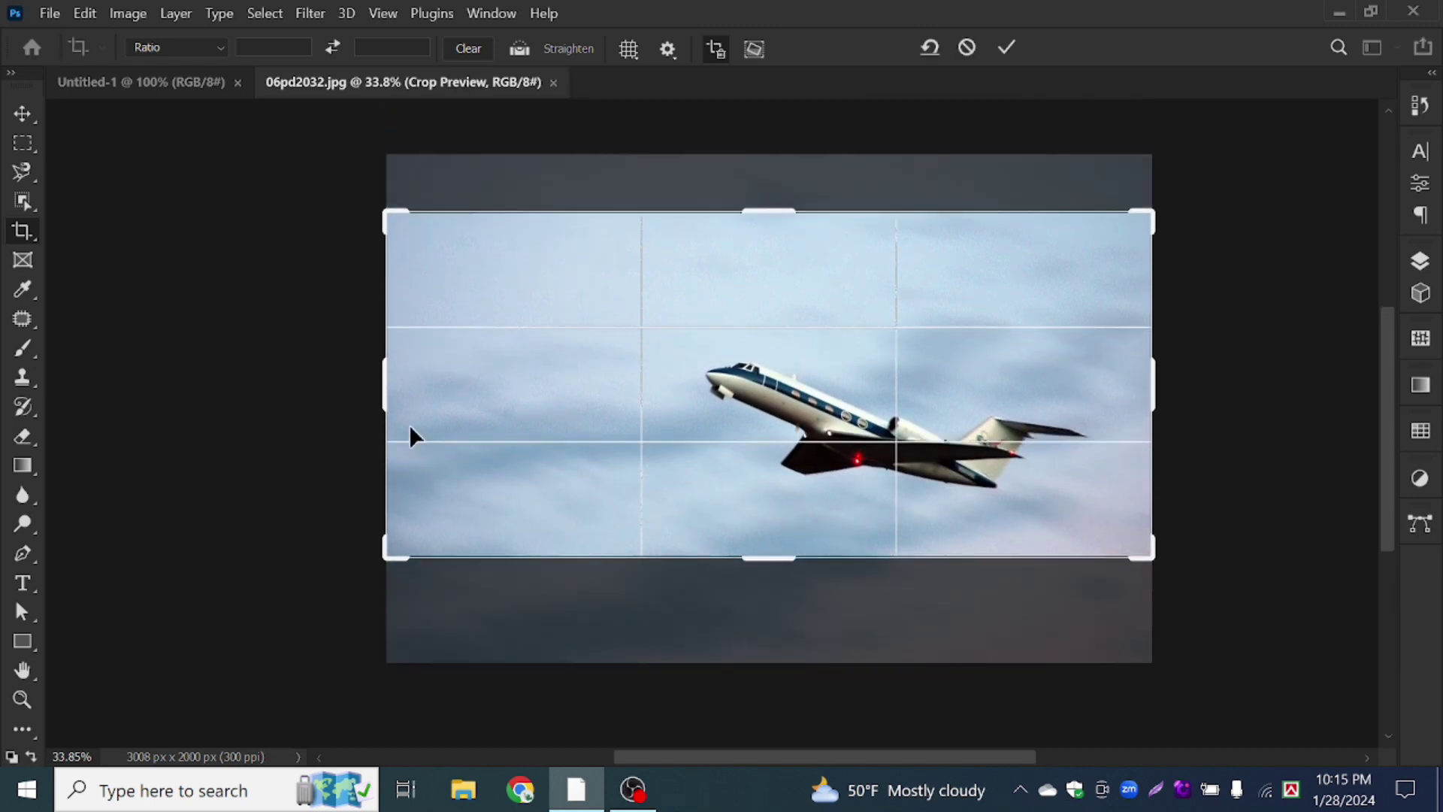
pyautogui.moveTo(377, 390); pyautogui.dragTo(488, 392)
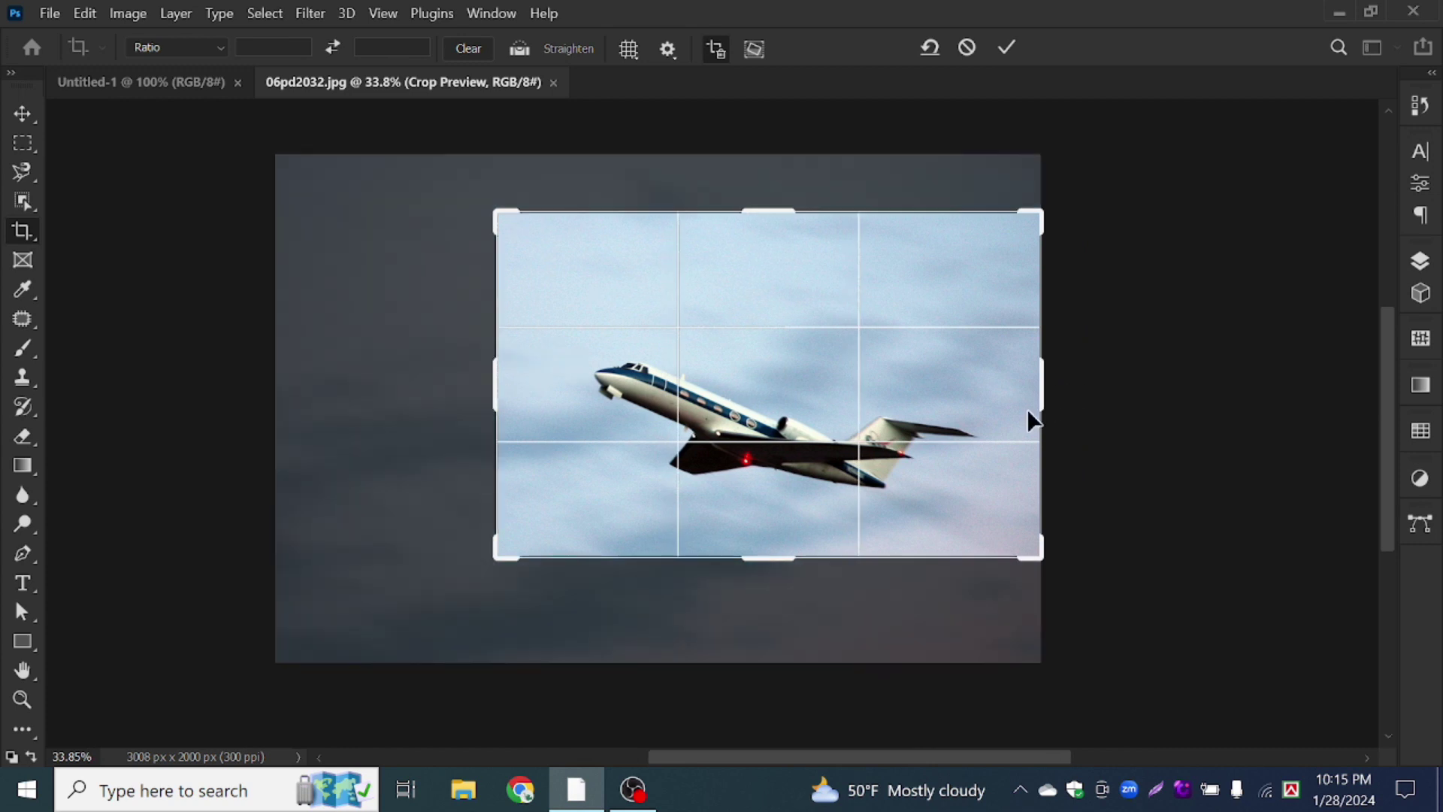
pyautogui.press('Return')
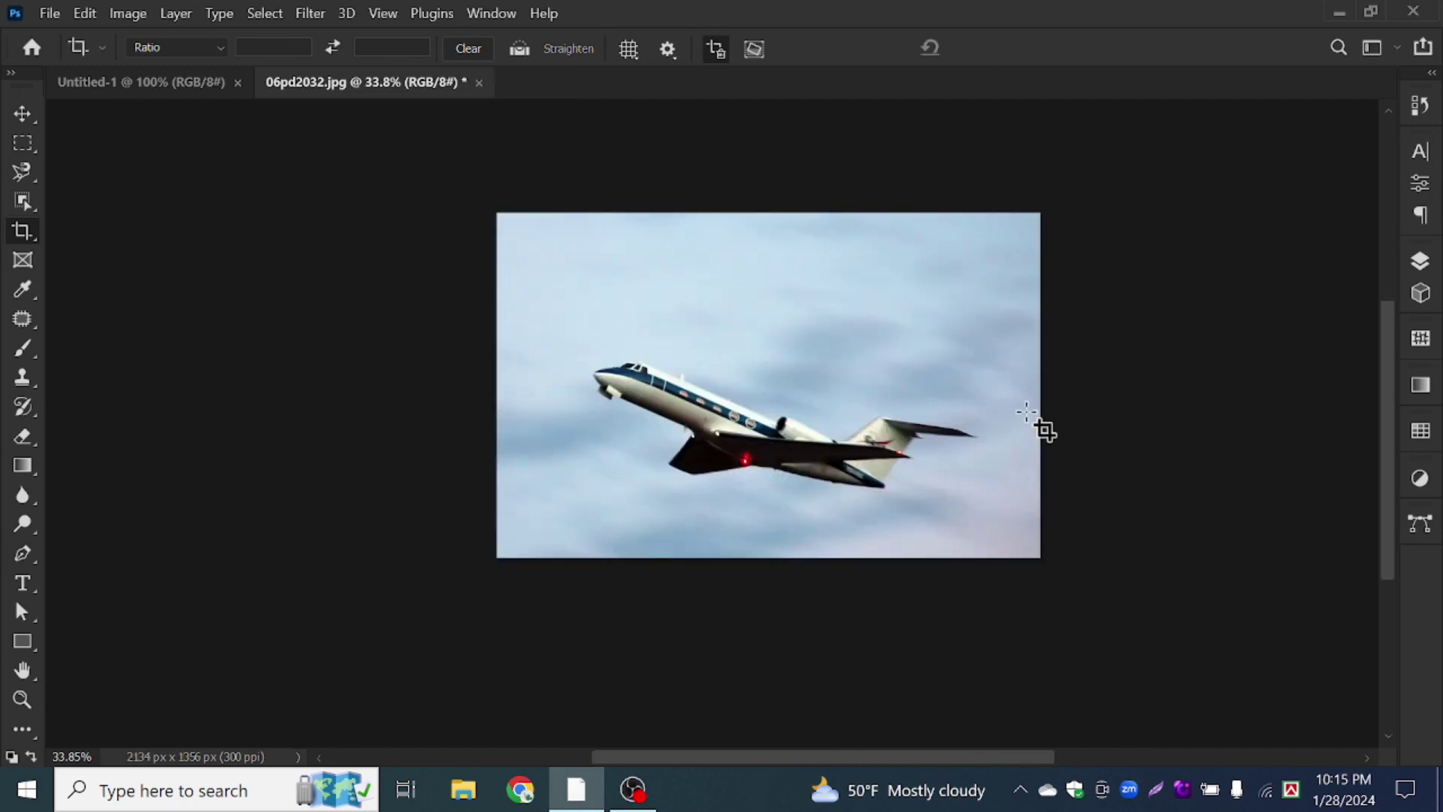
# Try a perspective crop with a narrow, wedge-shaped outline across the airplane, and undo it
pyautogui.rightClick(25, 239)
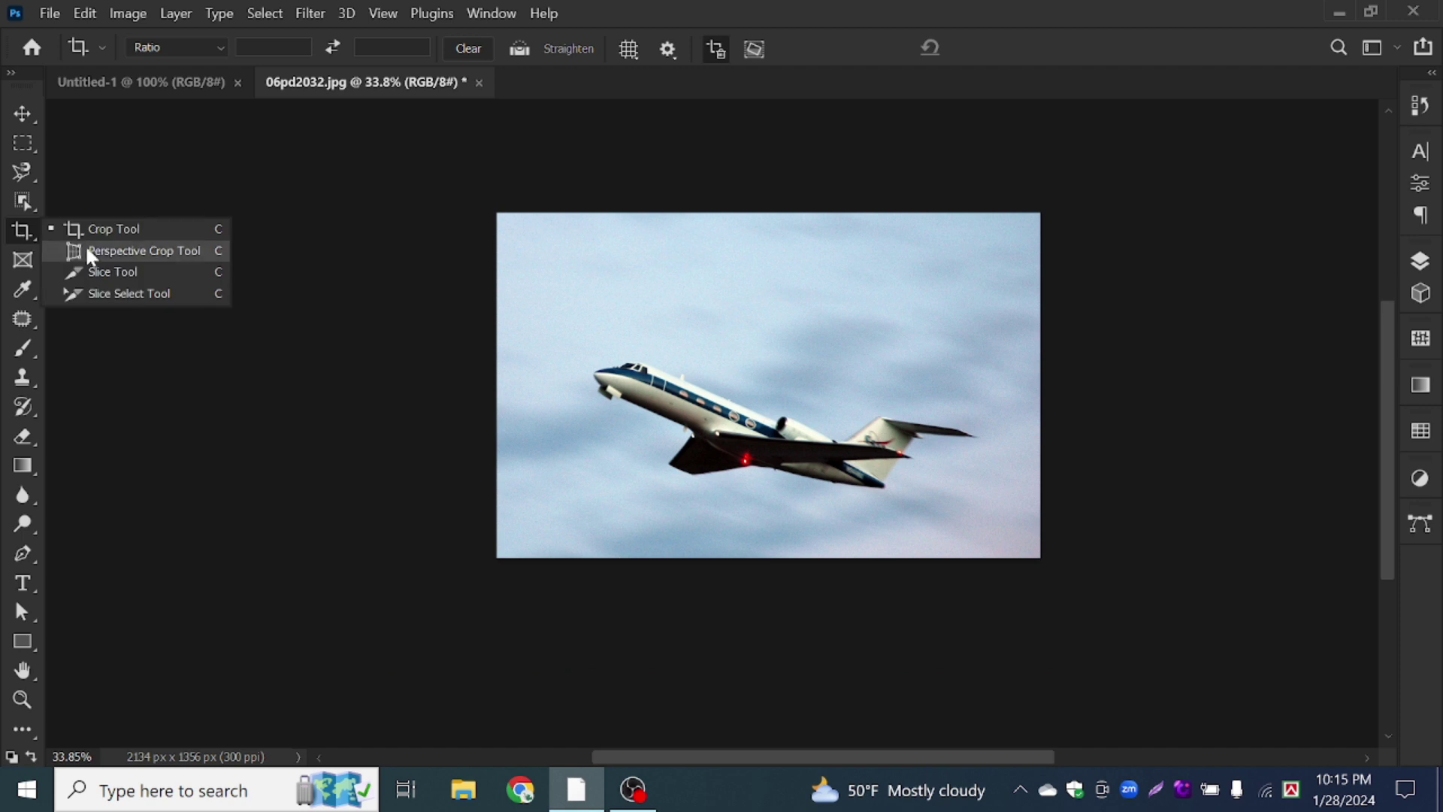
pyautogui.click(86, 248)
pyautogui.click(588, 341)
pyautogui.click(846, 424)
pyautogui.click(892, 403)
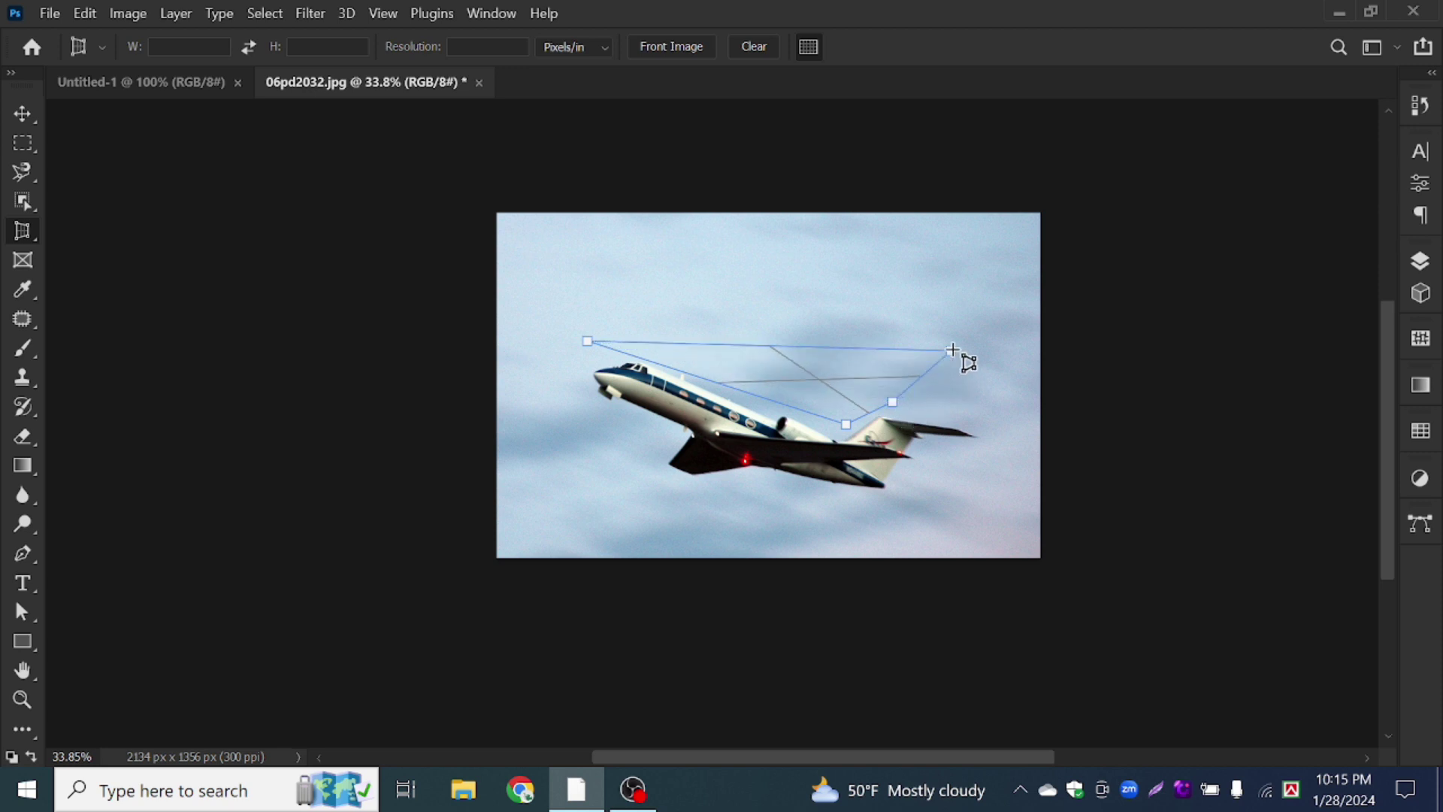
pyautogui.moveTo(1017, 429); pyautogui.dragTo(616, 514)
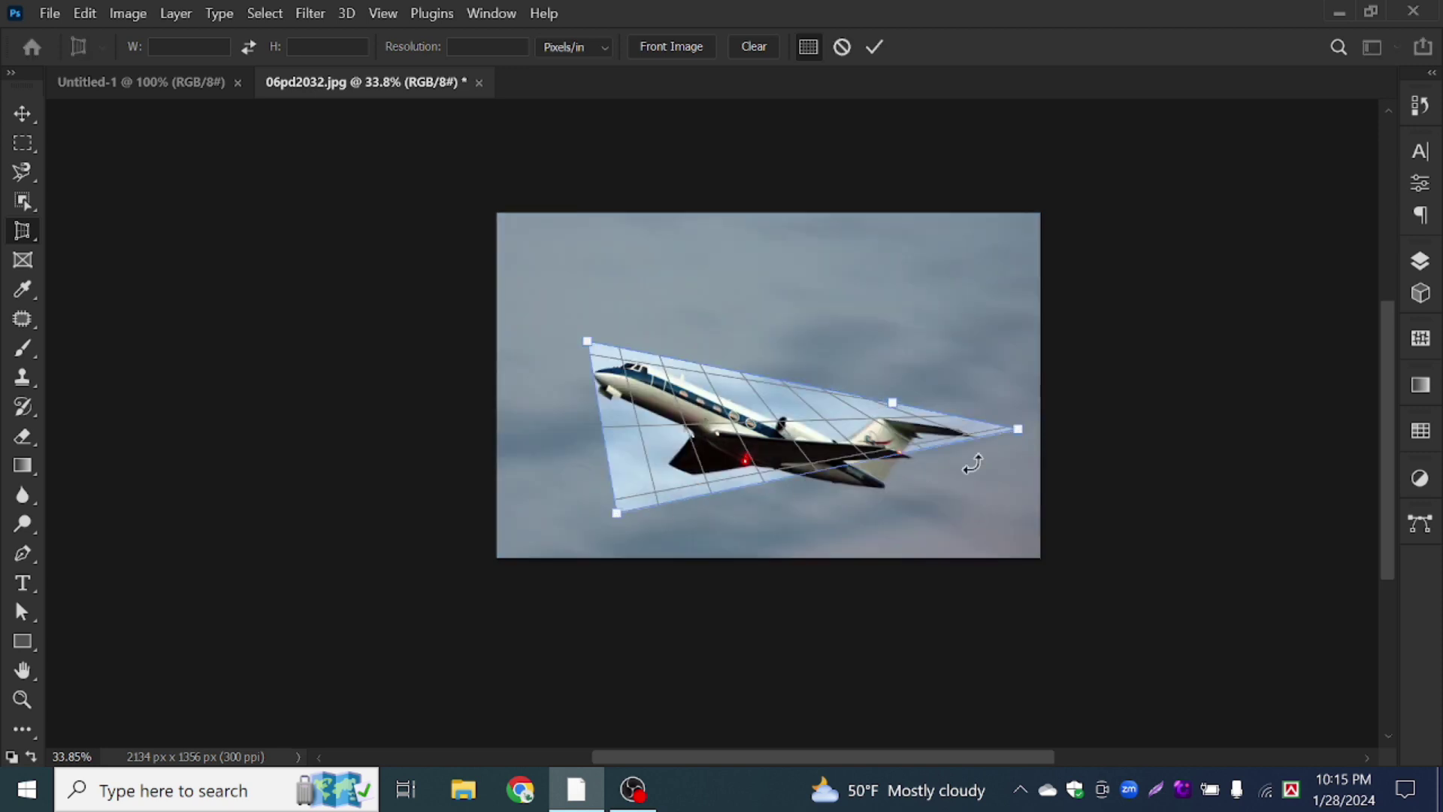
pyautogui.press('Return')
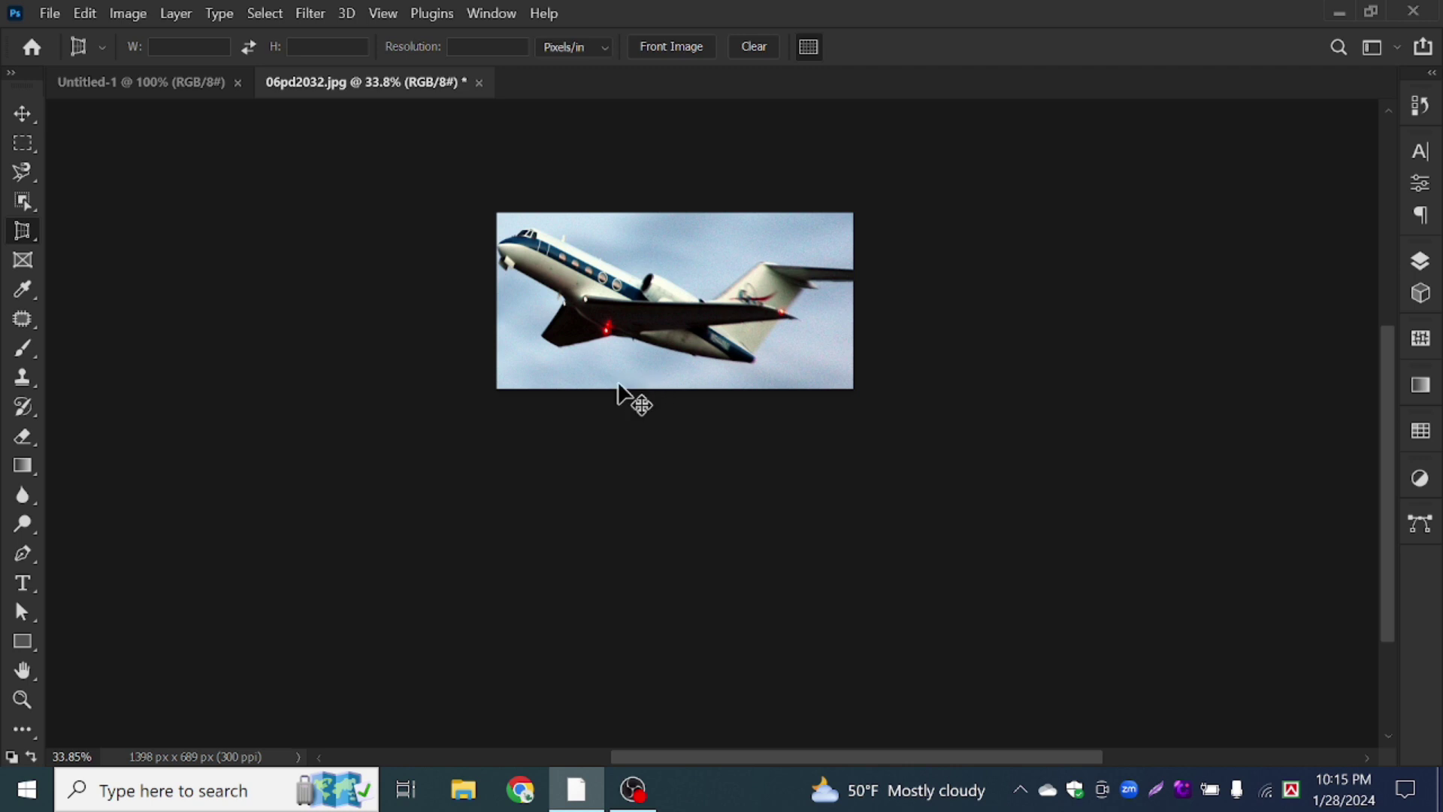
pyautogui.hotkey('ctrl', 'z')
# Try a perspective crop with a slanted four-corner outline following the airplane's tilt from nose to tail, and undo it
pyautogui.rightClick(23, 233)
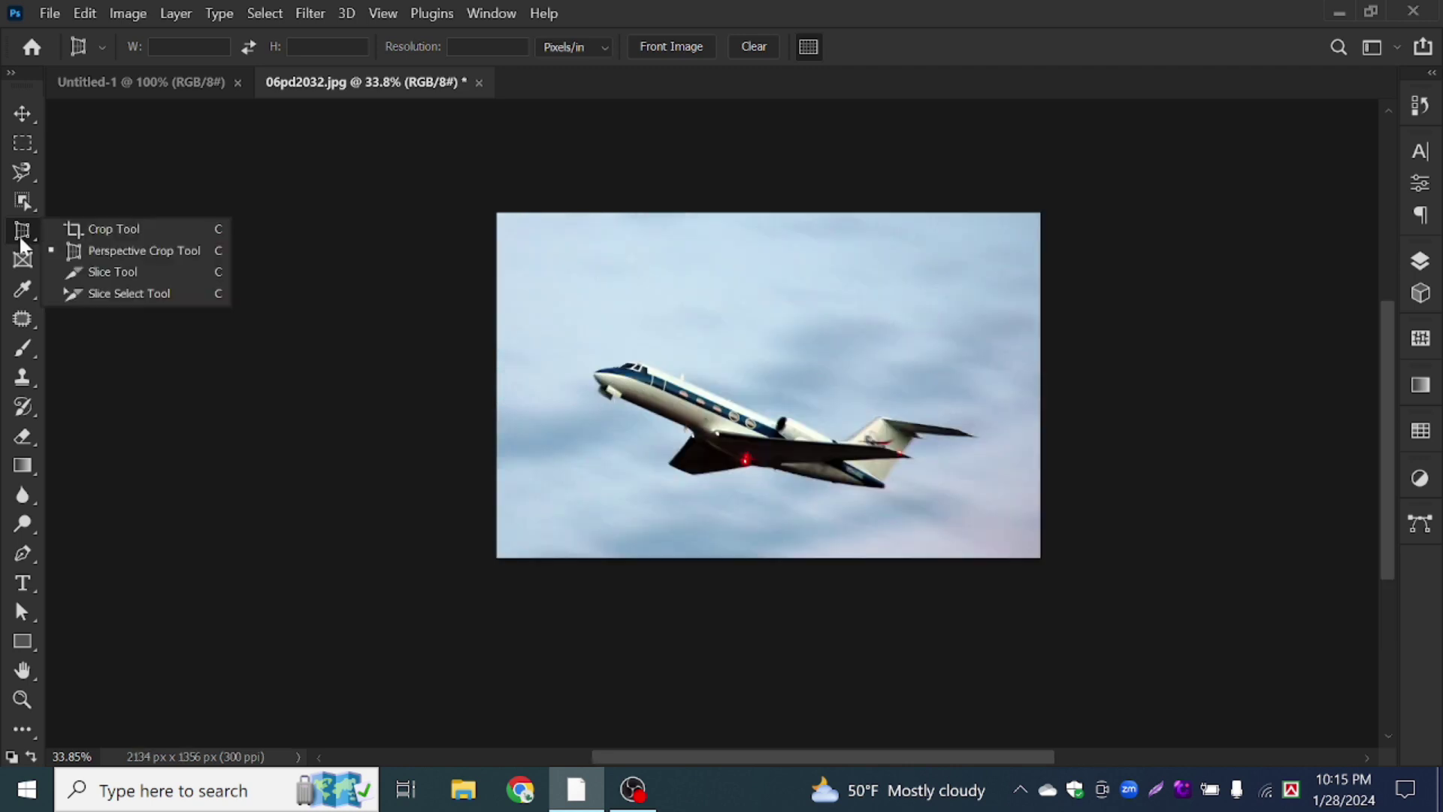
pyautogui.click(109, 248)
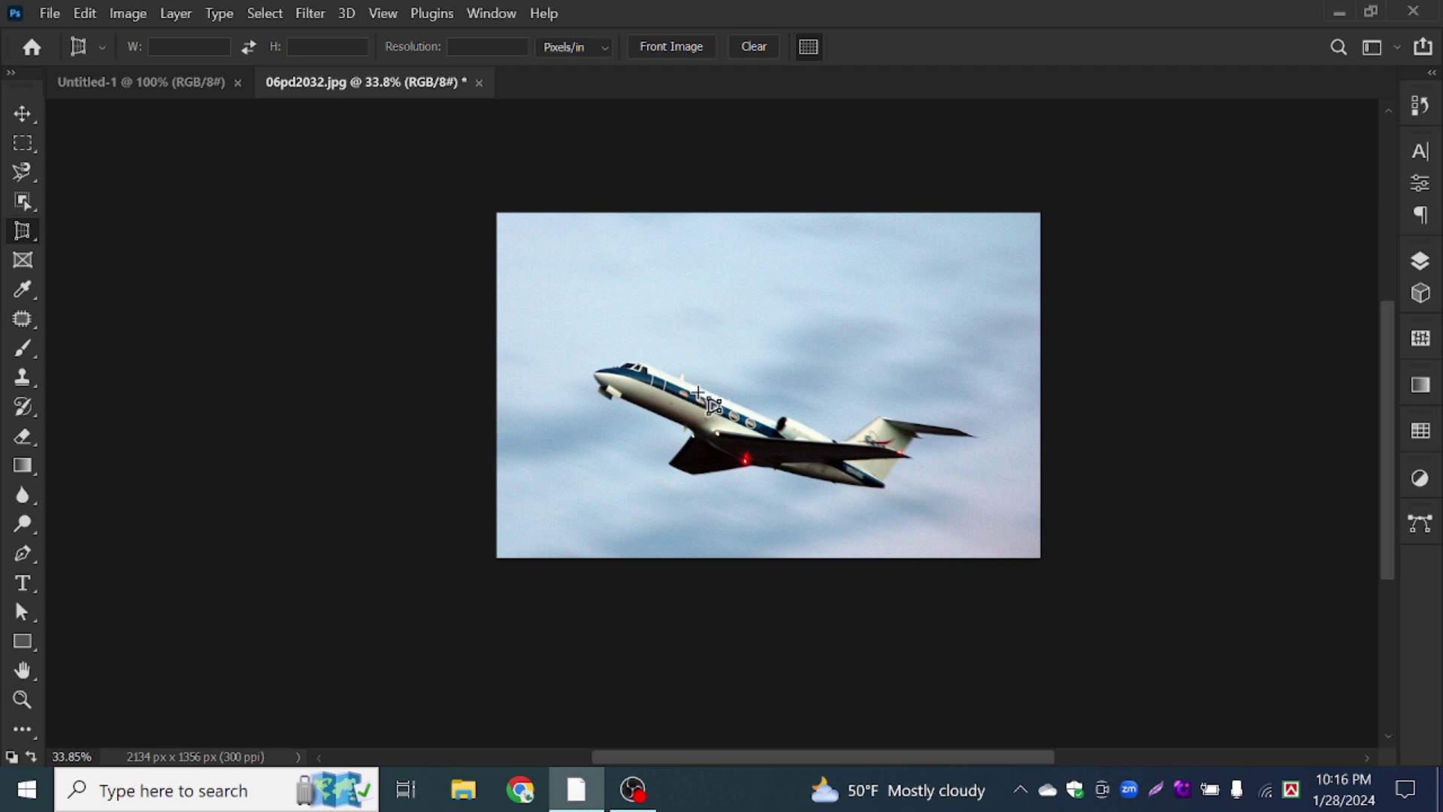
pyautogui.click(559, 411)
pyautogui.click(623, 319)
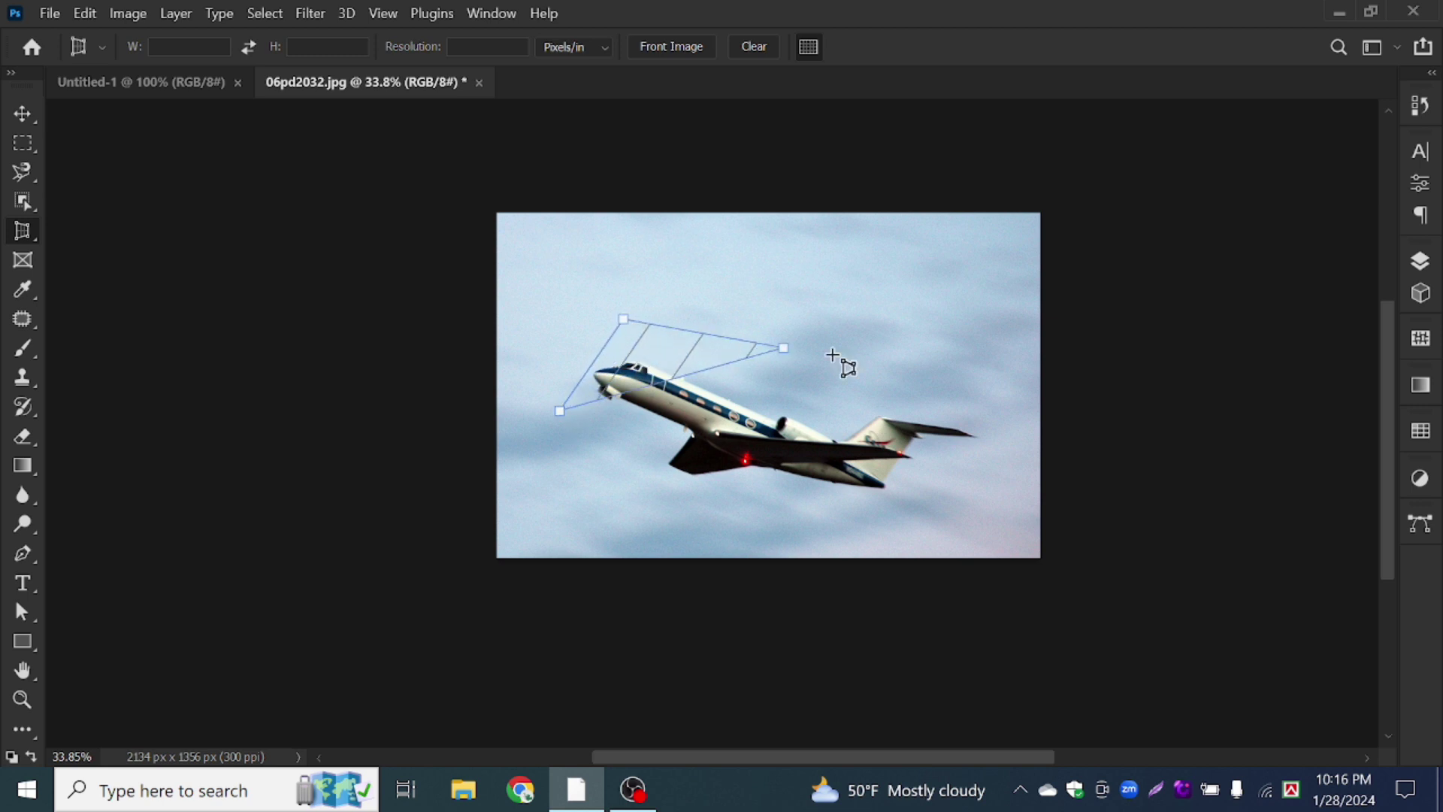
pyautogui.click(1000, 438)
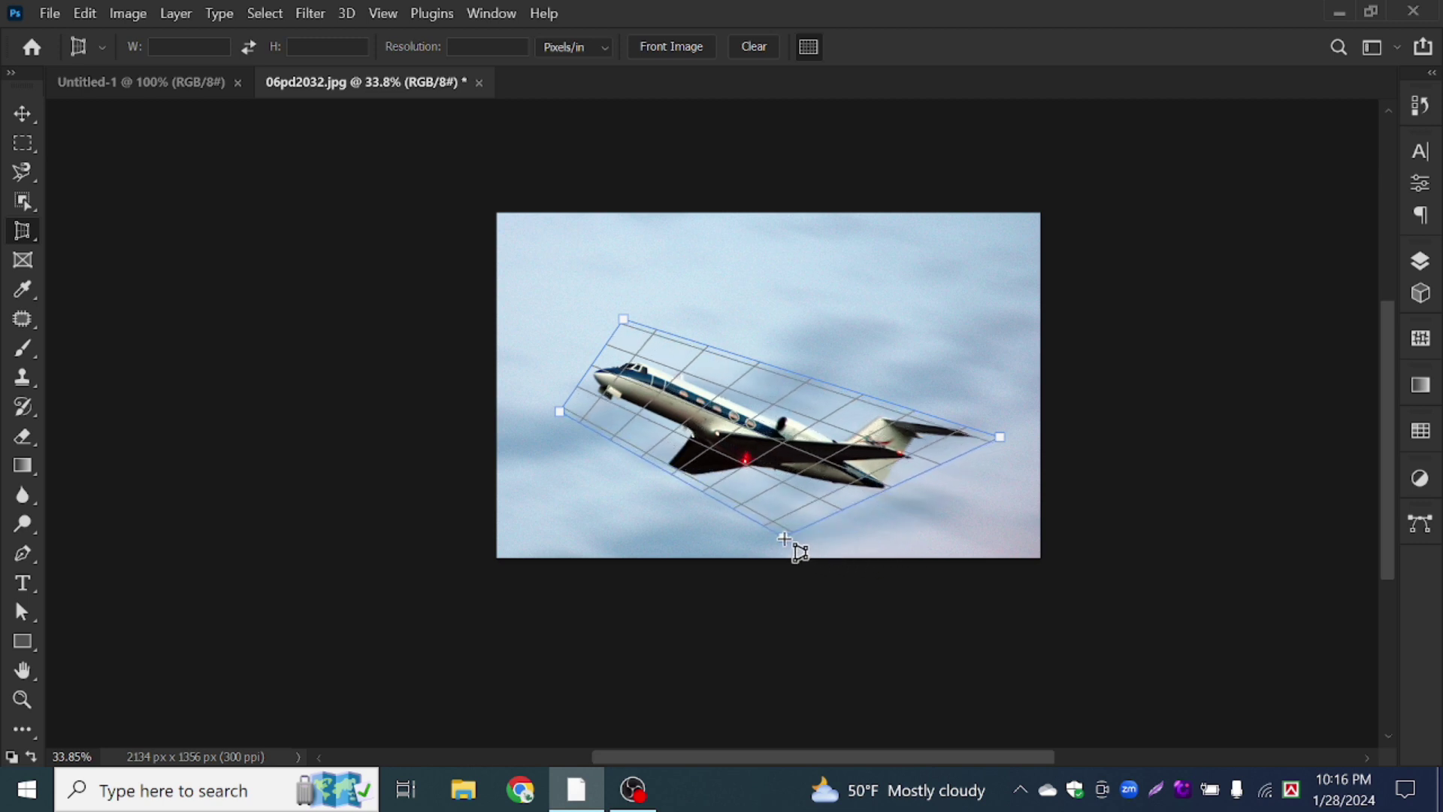
pyautogui.click(792, 531)
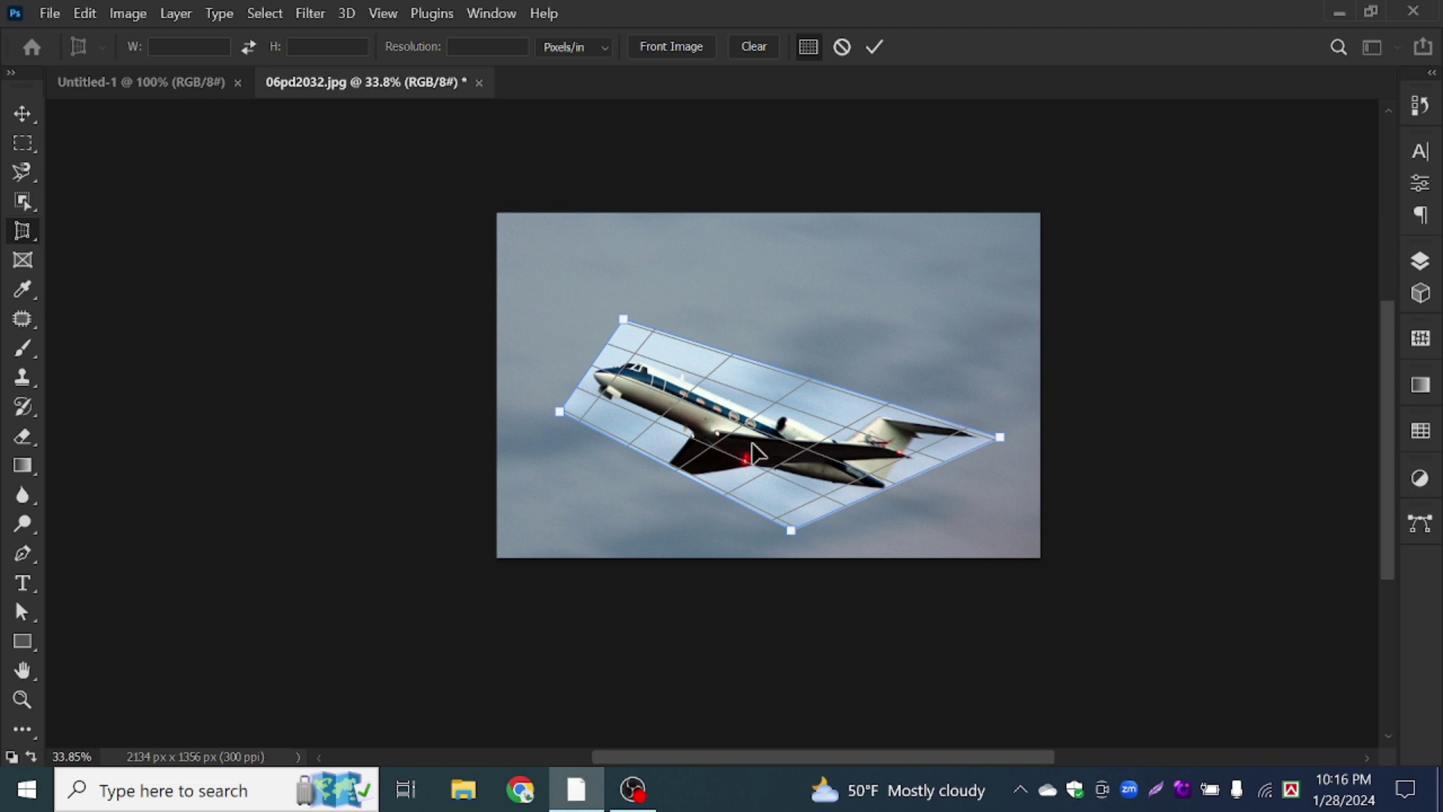
pyautogui.press('Return')
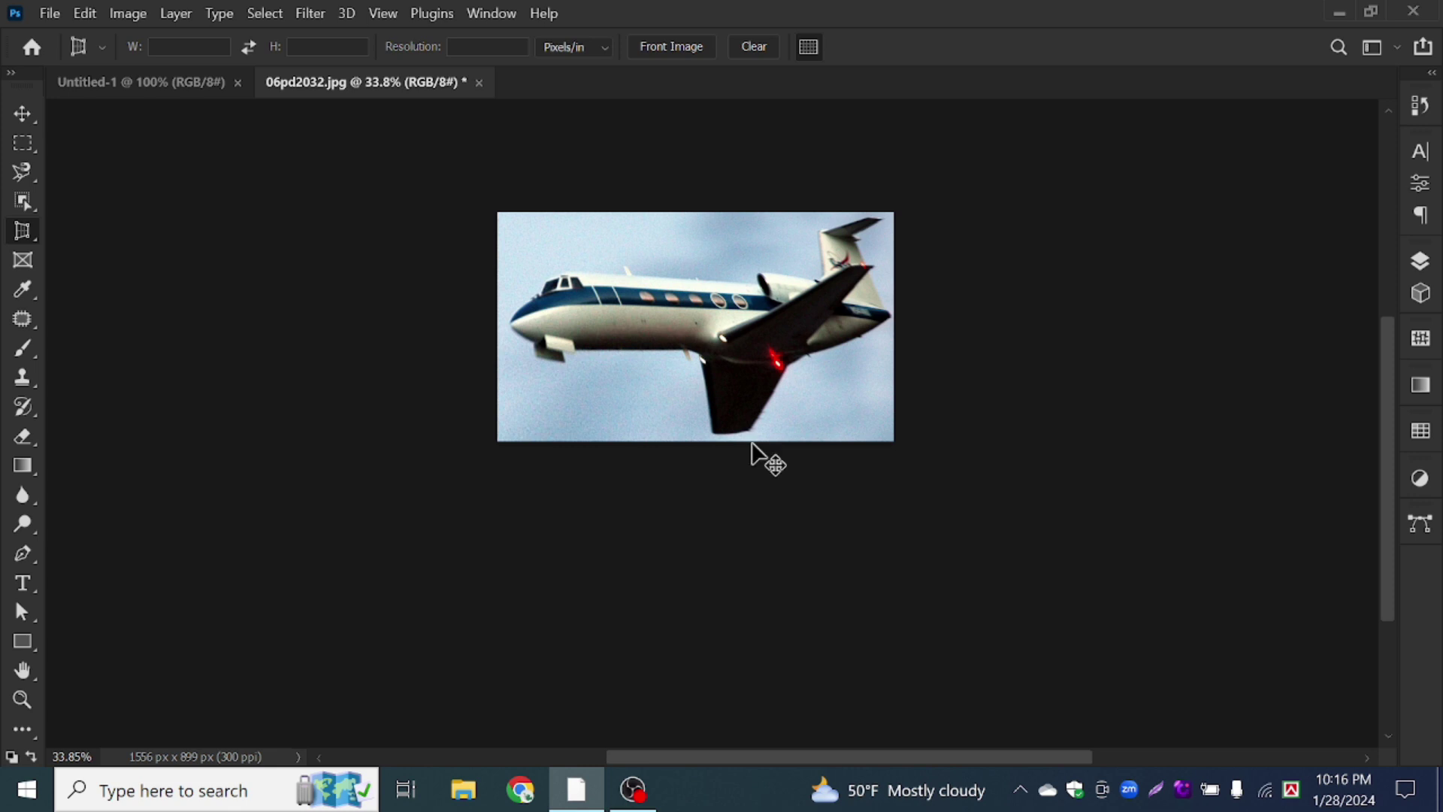
pyautogui.hotkey('ctrl', 'z')
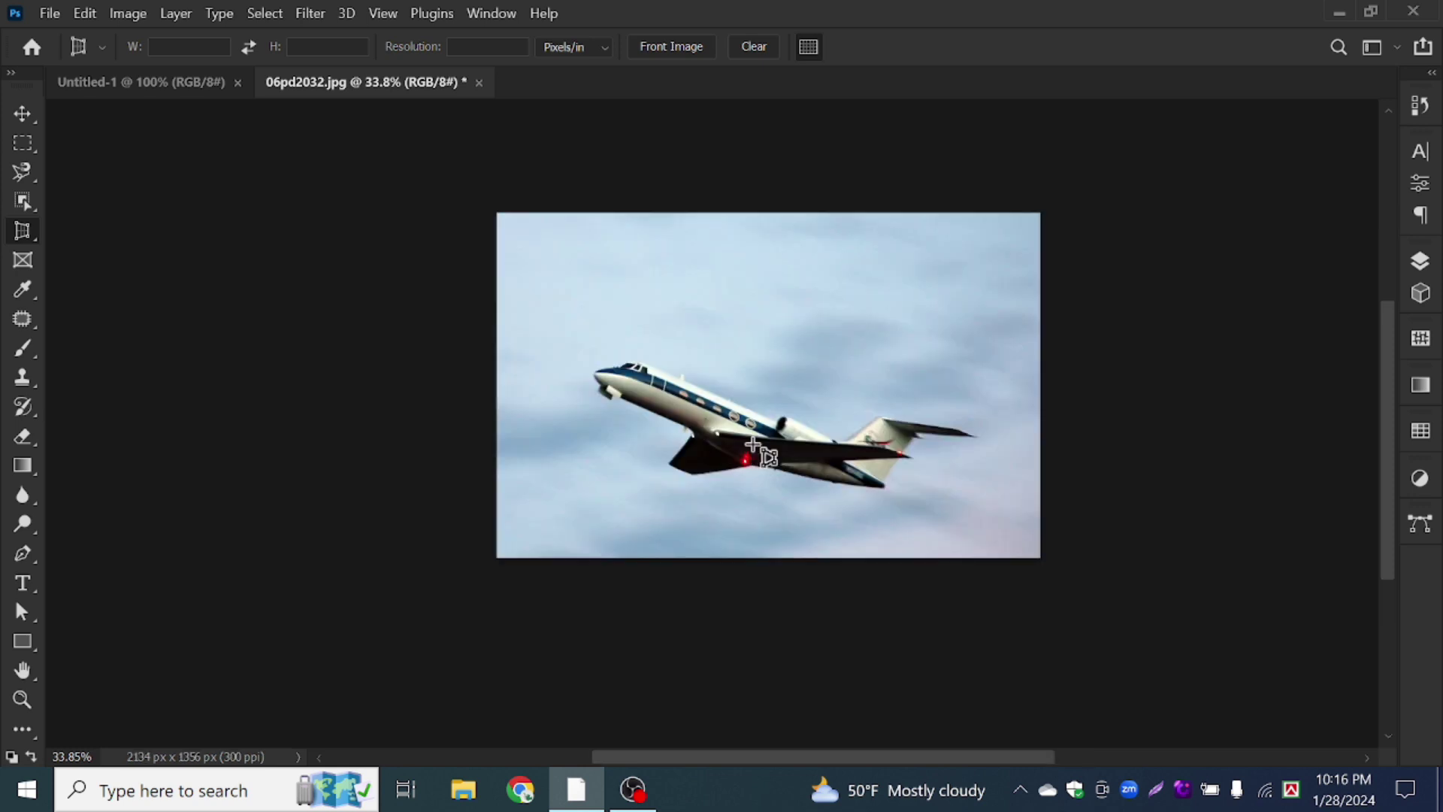
# Draw a rectangular slice around the whole airplane with the Slice tool and inspect its edges up close
pyautogui.rightClick(21, 236)
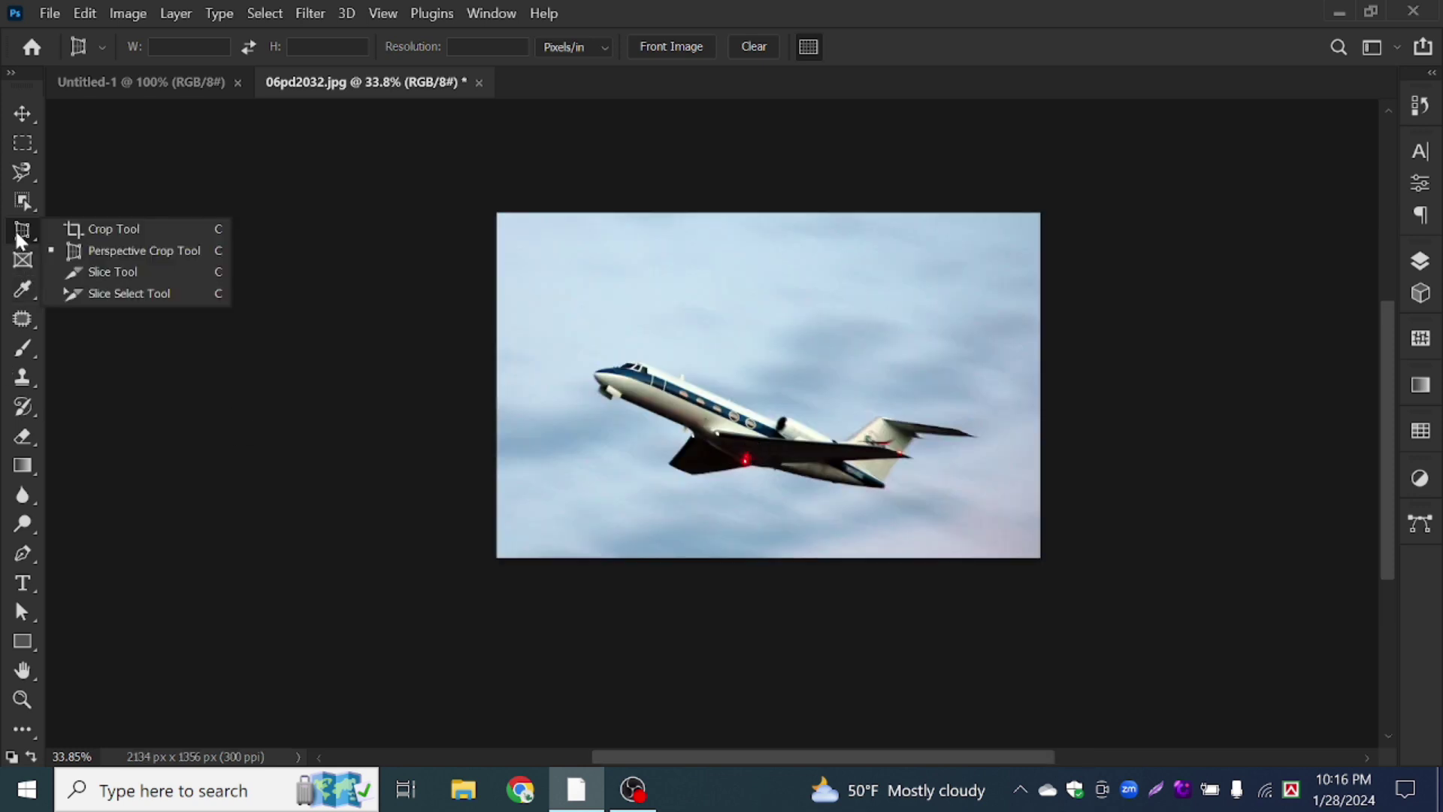
pyautogui.click(120, 272)
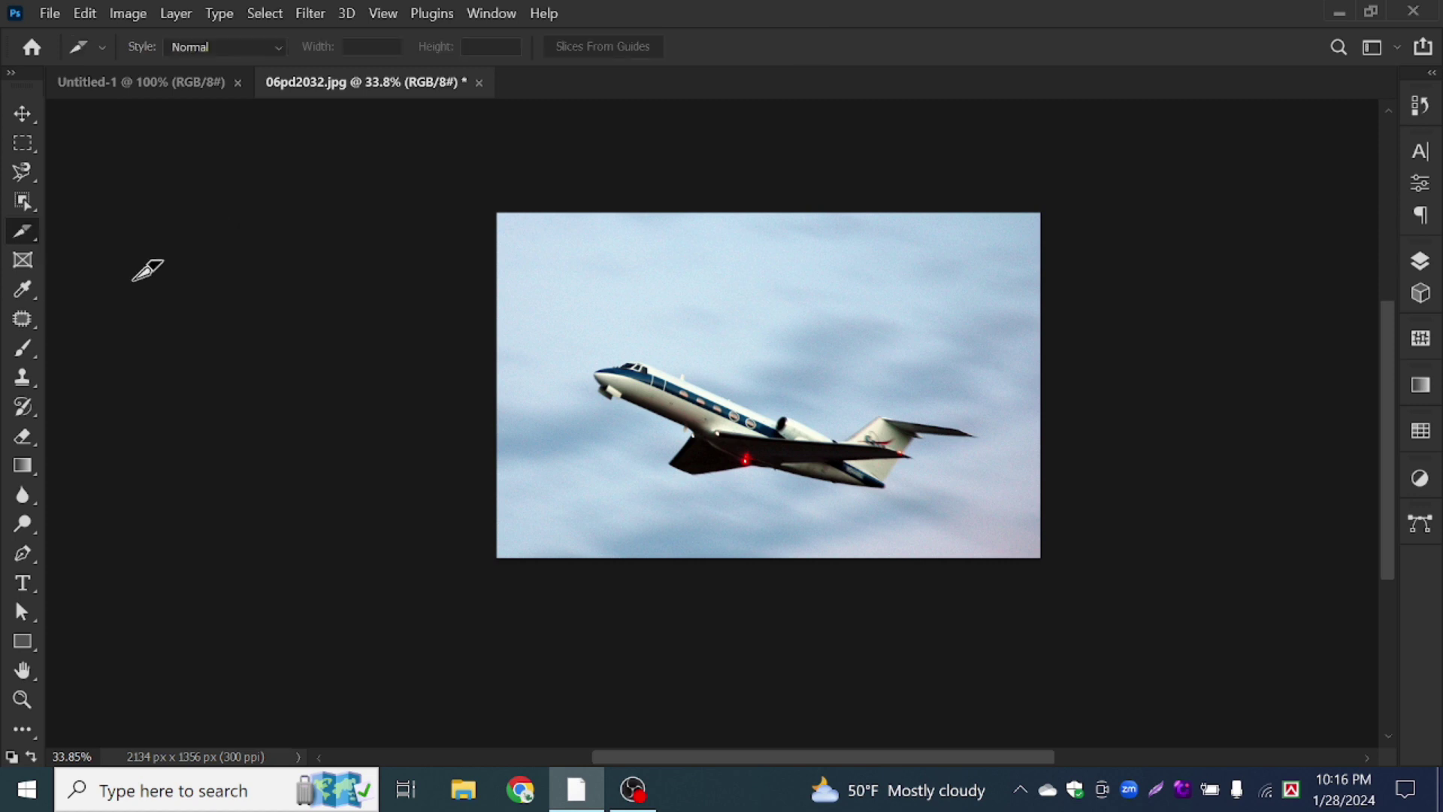
pyautogui.moveTo(579, 336); pyautogui.dragTo(987, 499)
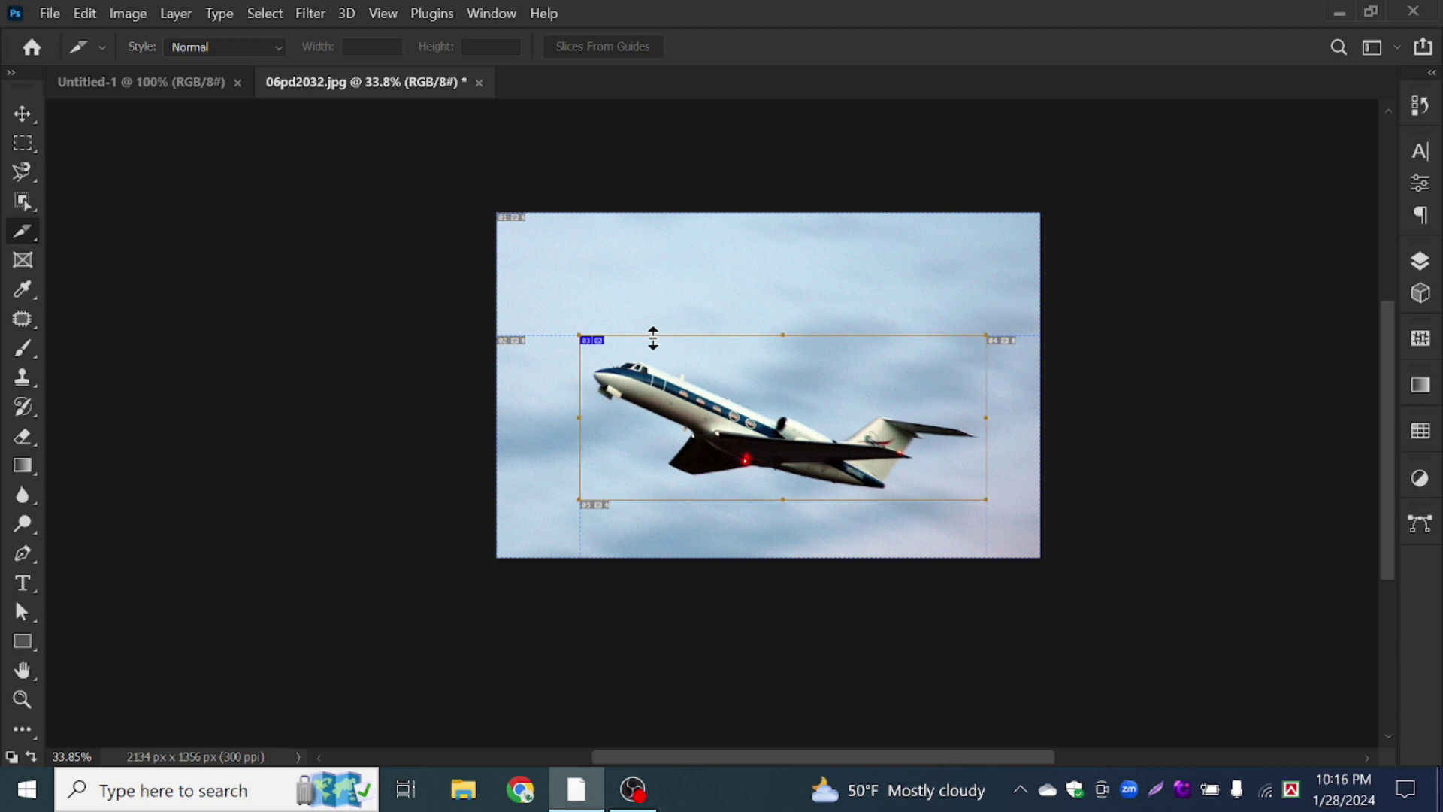
pyautogui.scroll(5, 564, 319)
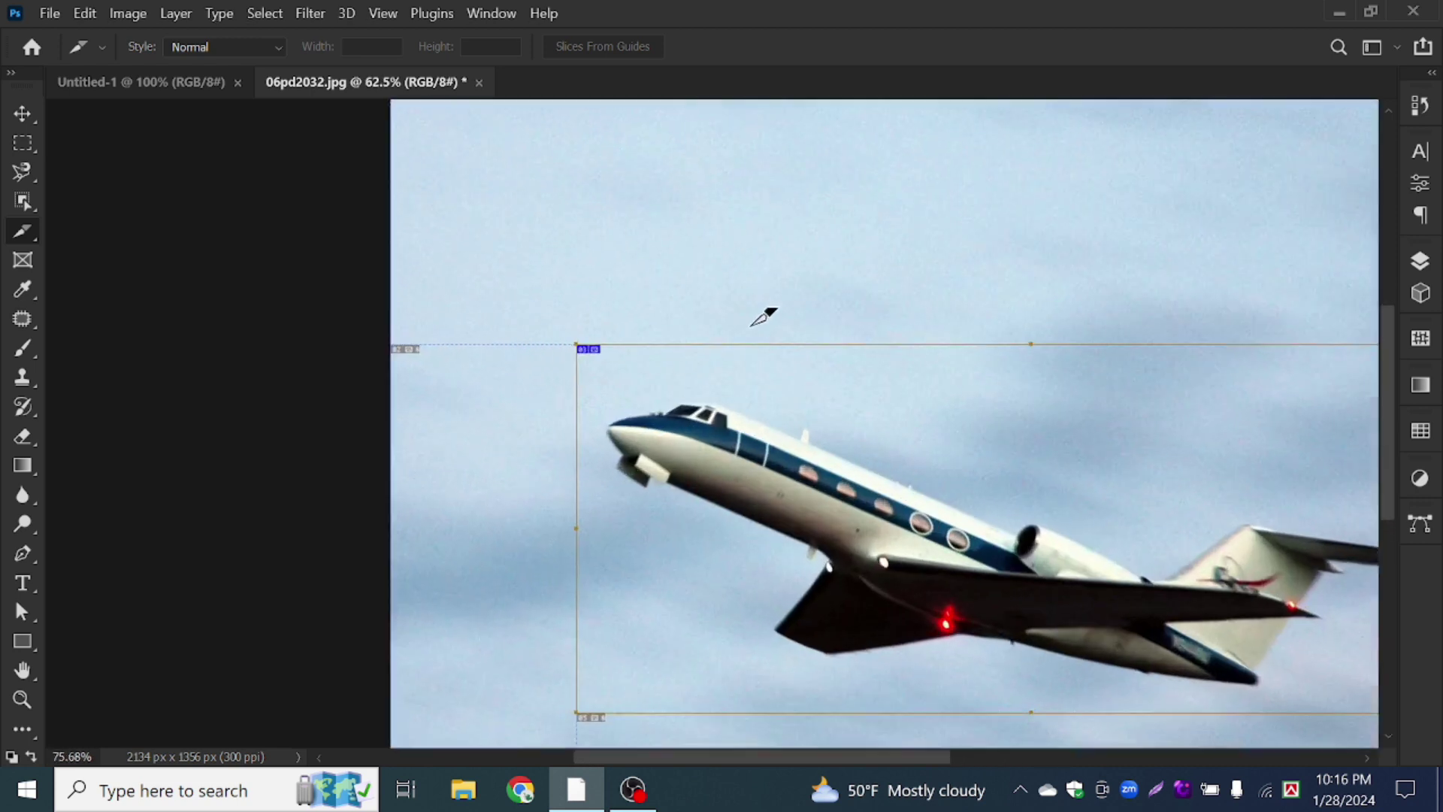
pyautogui.scroll(2, 580, 364)
pyautogui.scroll(-4, 579, 363)
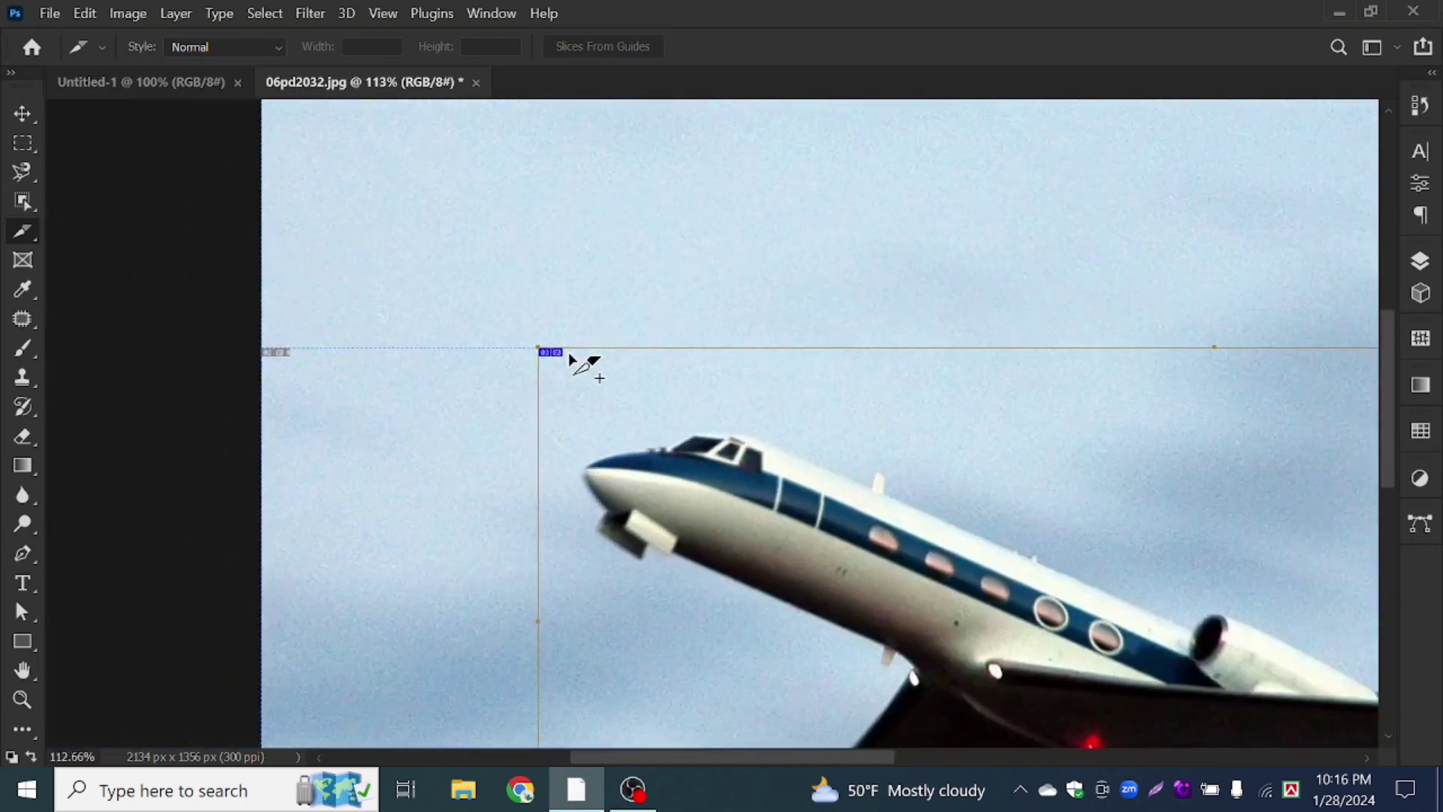
pyautogui.scroll(-2, 827, 412)
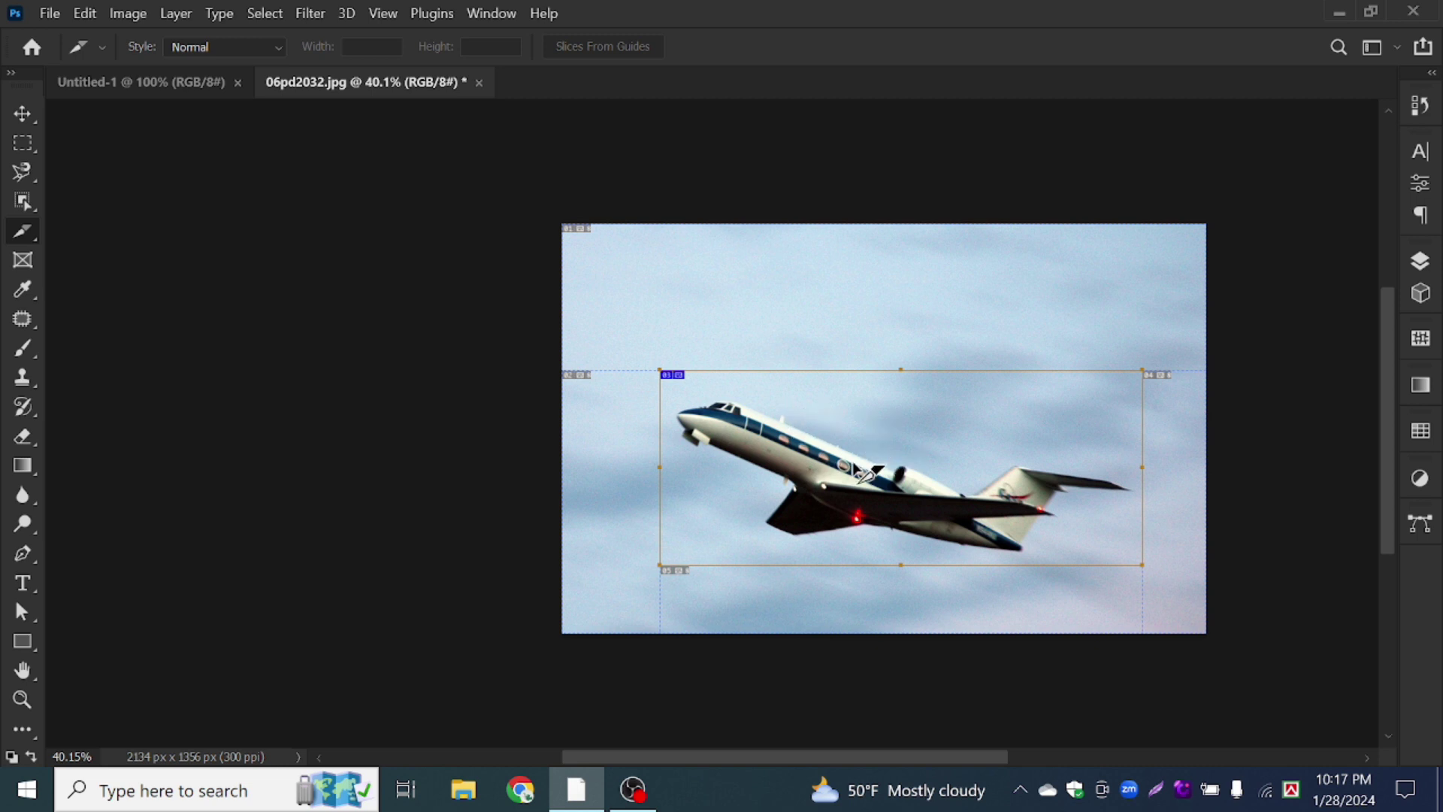
# Delete the slice around the airplane using the Slice Select tool
pyautogui.rightClick(19, 225)
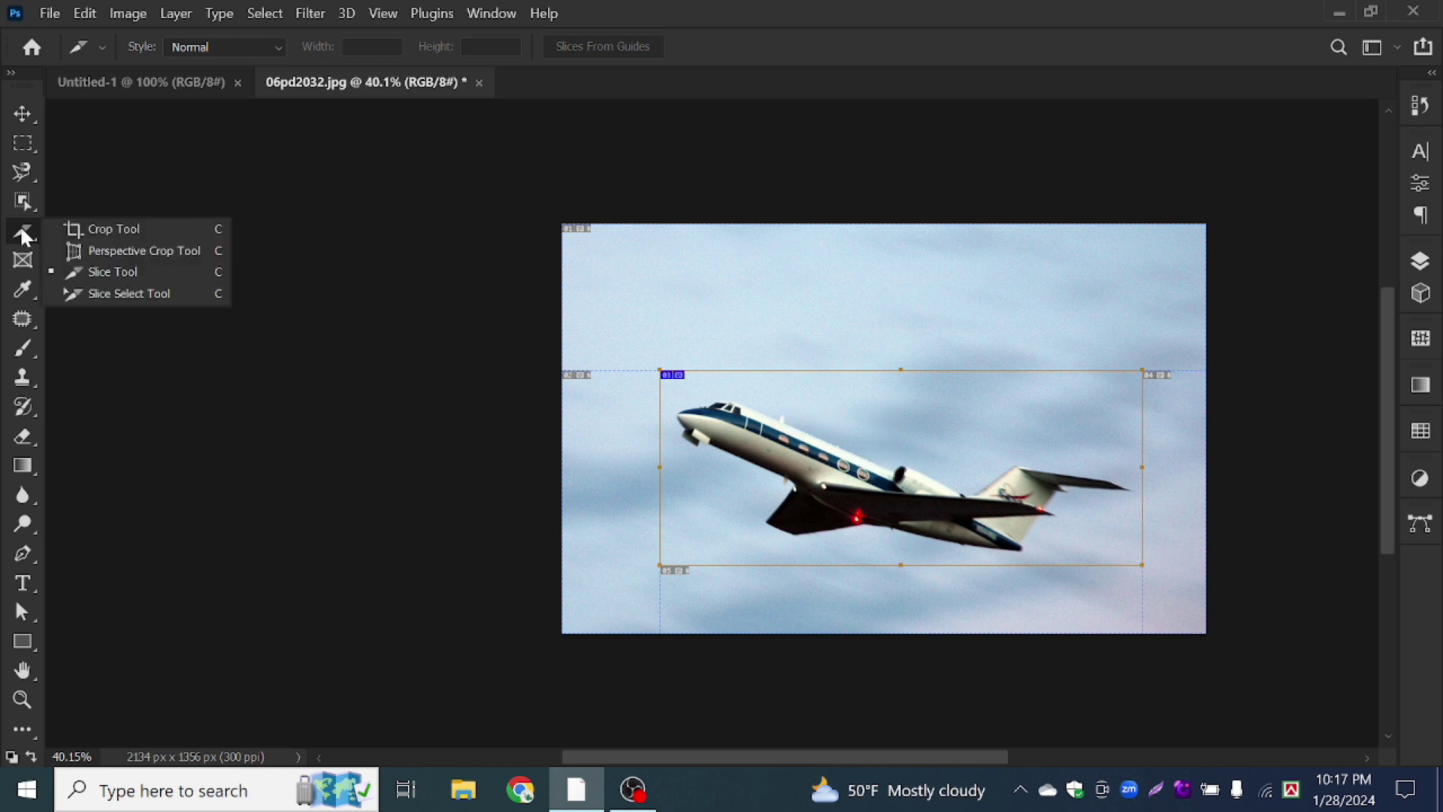
pyautogui.click(150, 294)
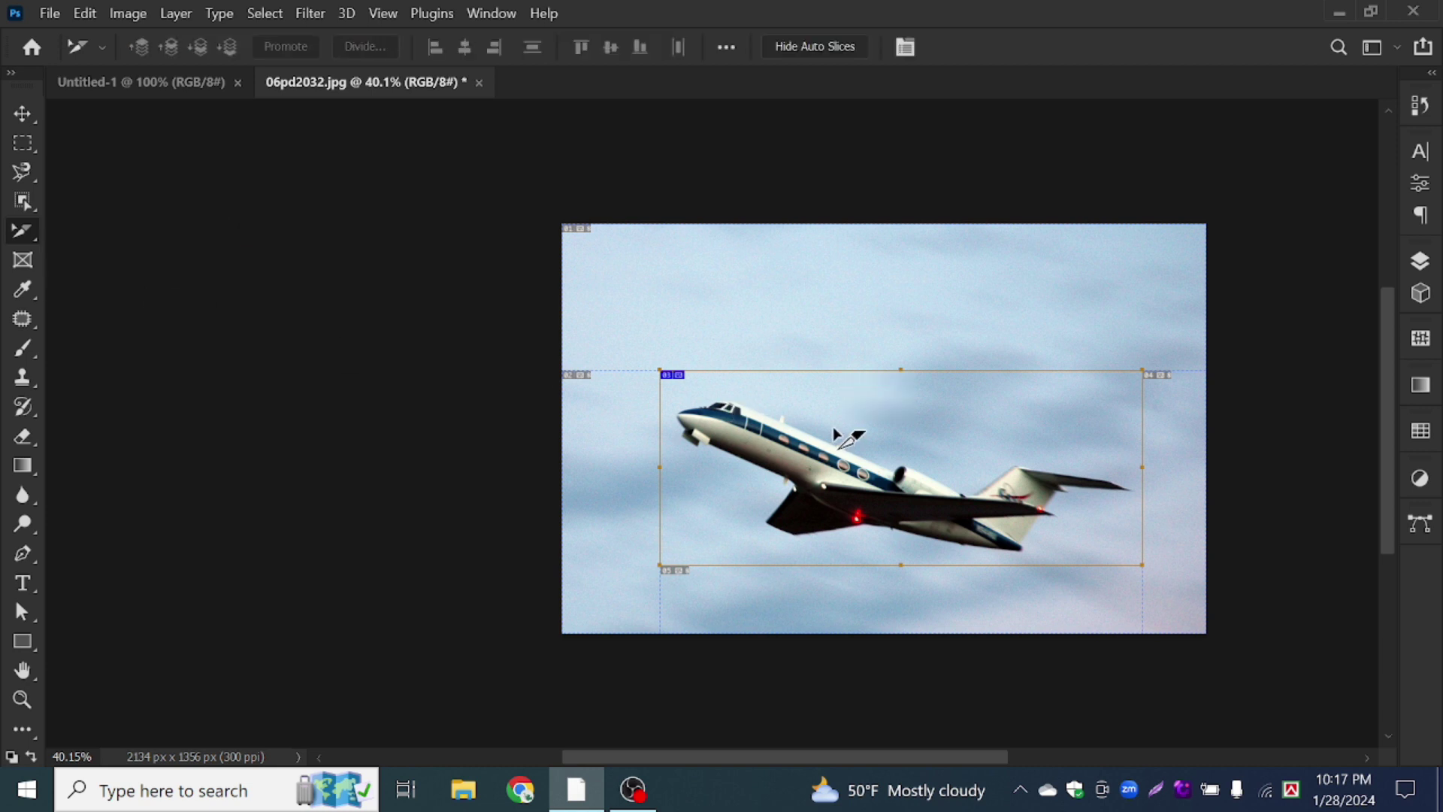
pyautogui.press('Delete')
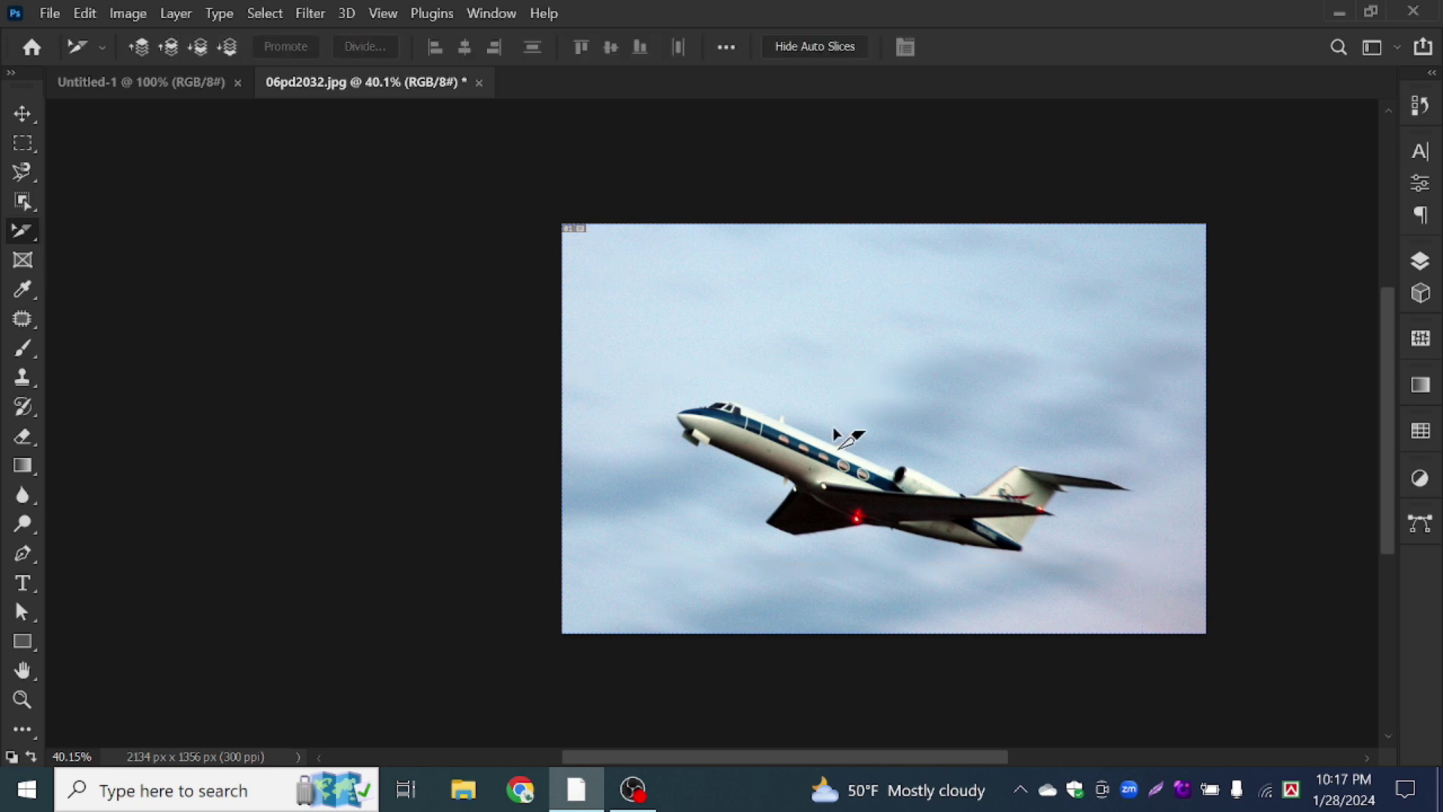
# Draw a rectangular frame around the airplane with the Frame tool, then tighten its upper corners and shift it slightly lower
pyautogui.click(22, 233)
pyautogui.click(24, 260)
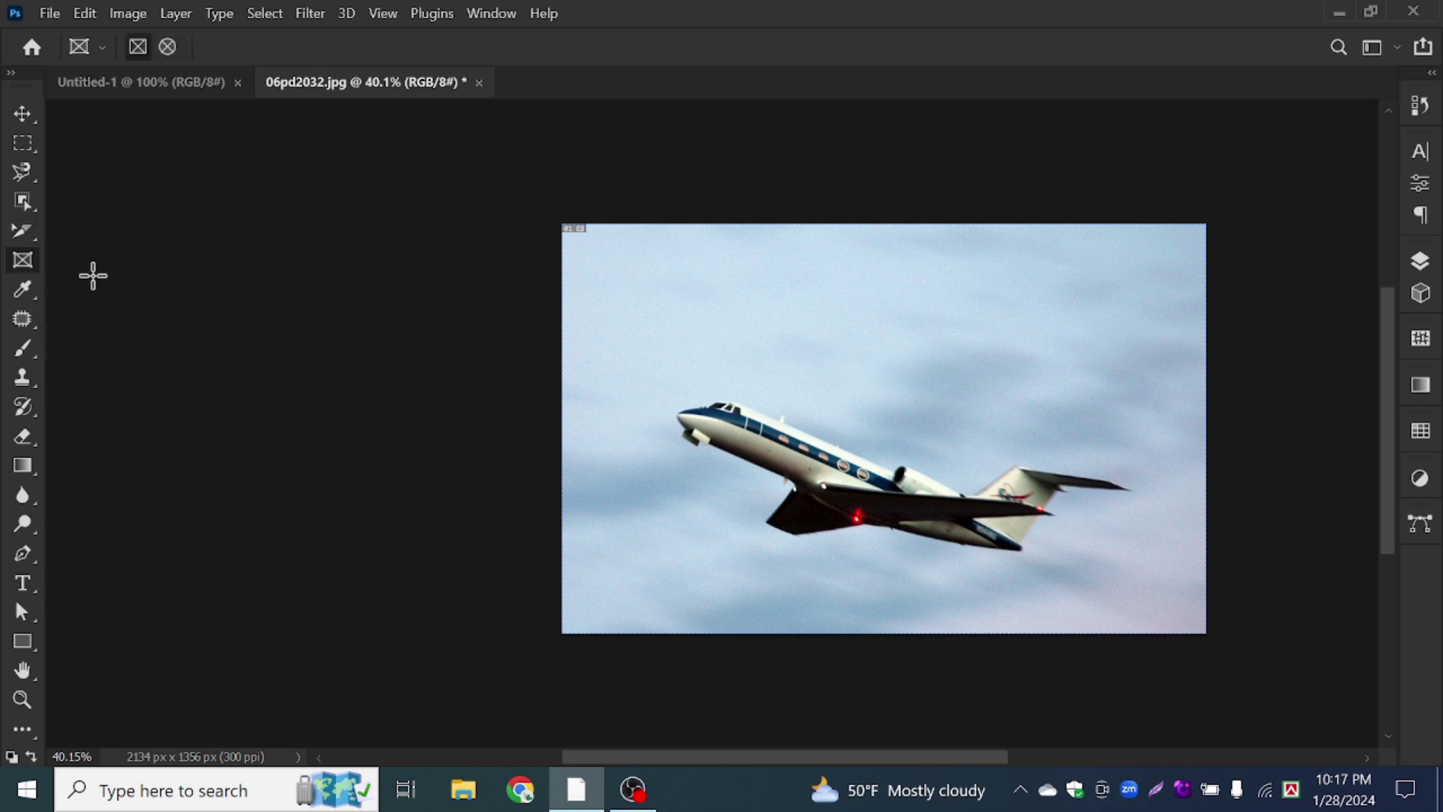
pyautogui.moveTo(606, 264); pyautogui.dragTo(1170, 578)
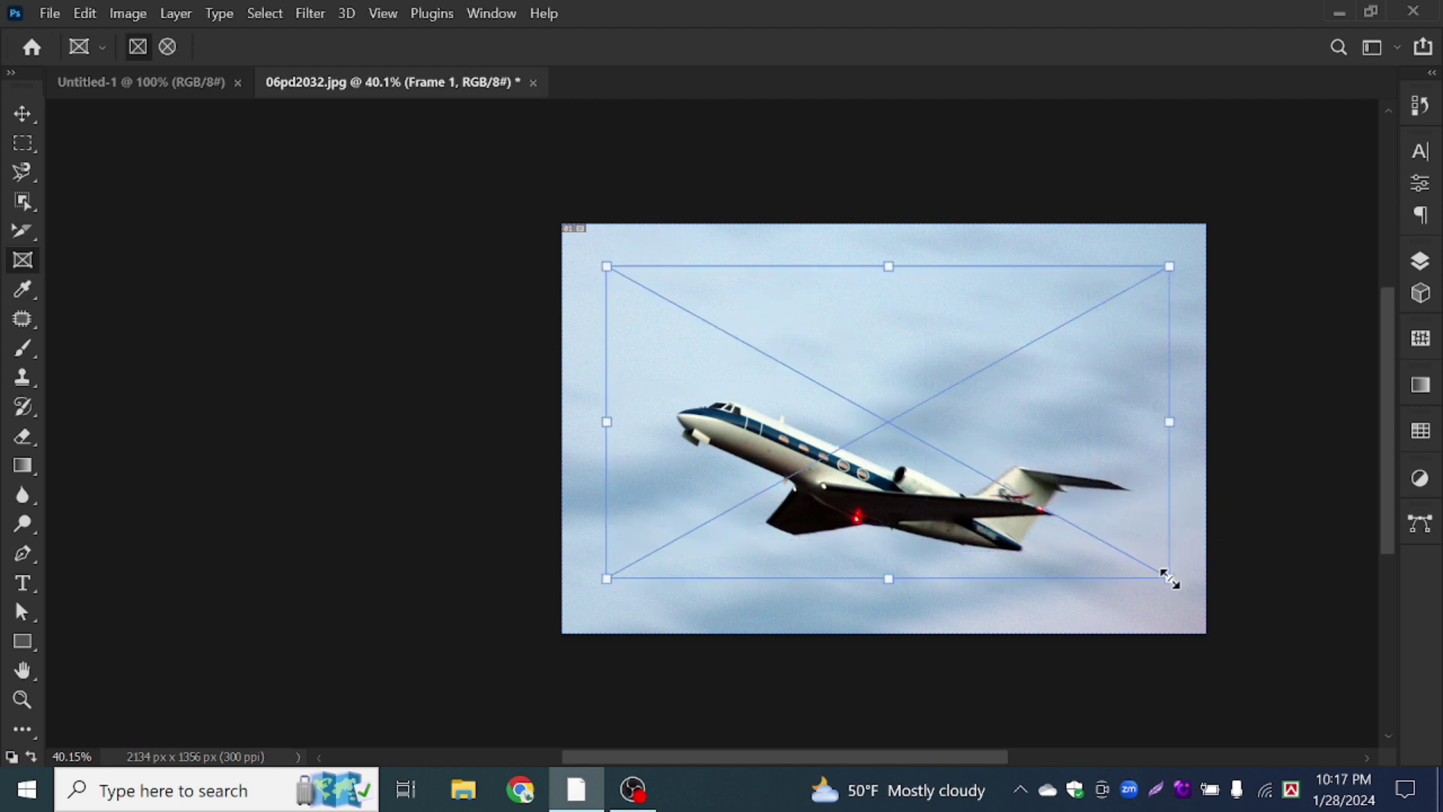
pyautogui.moveTo(606, 267); pyautogui.dragTo(646, 315)
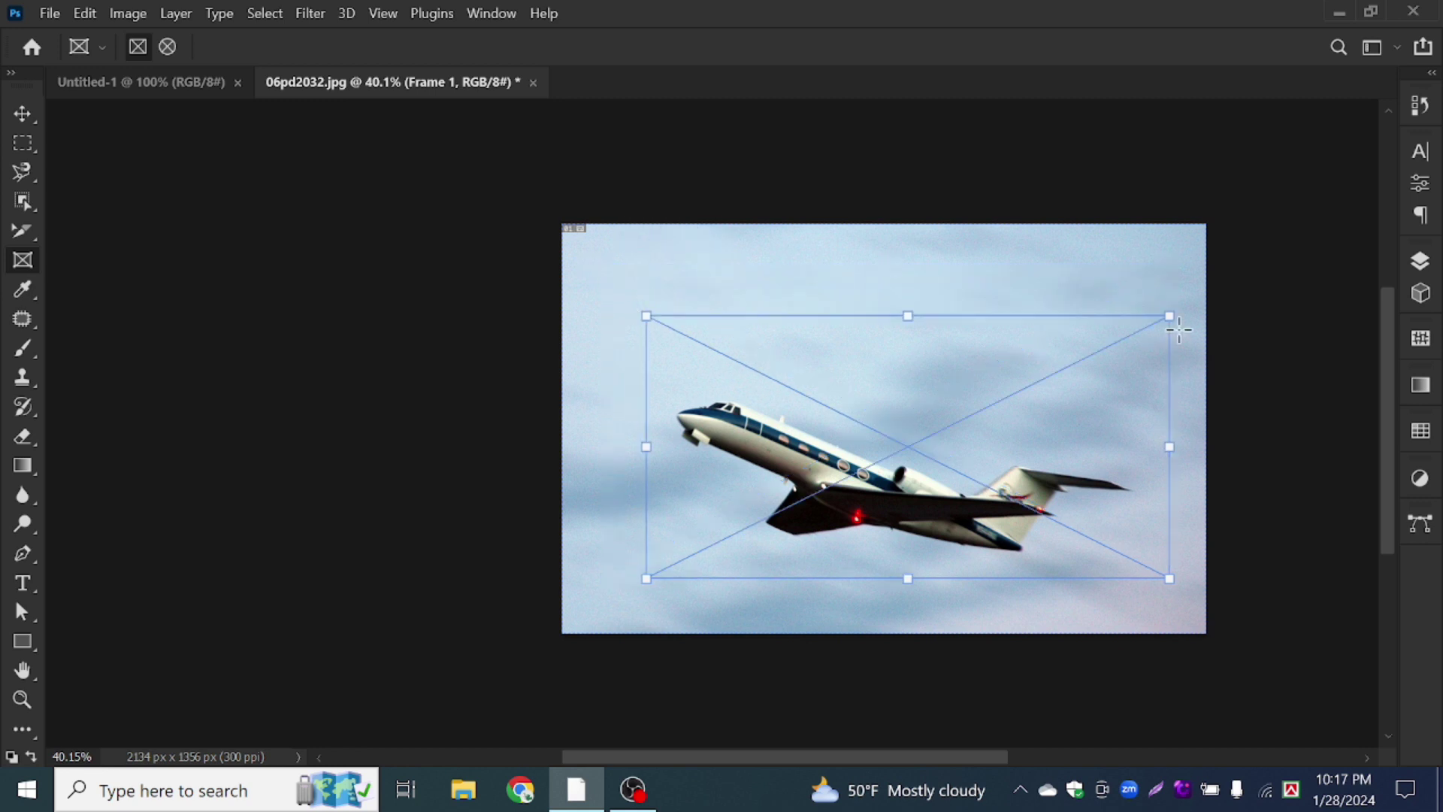
pyautogui.moveTo(1169, 316); pyautogui.dragTo(1110, 353)
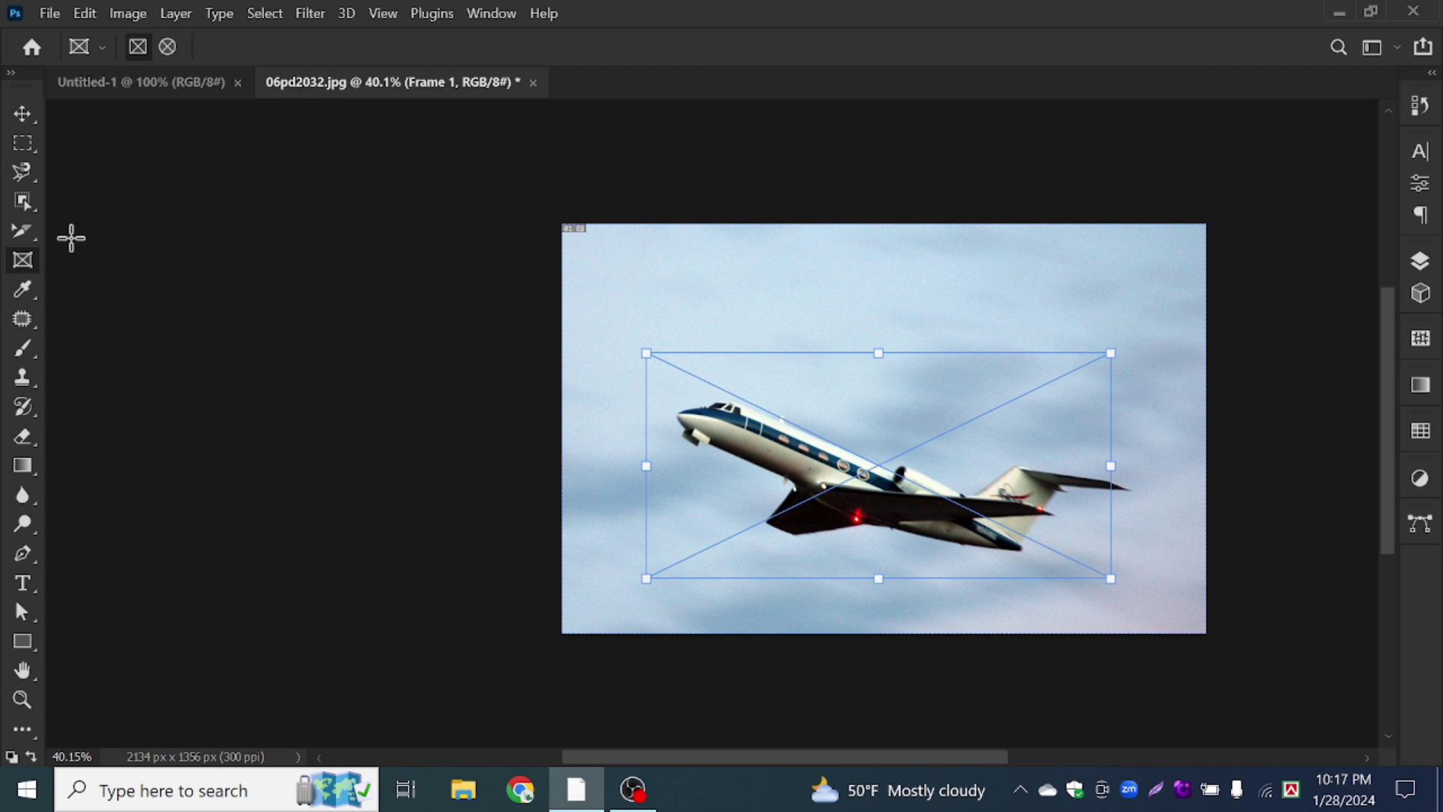
pyautogui.click(22, 113)
pyautogui.moveTo(824, 409); pyautogui.dragTo(867, 475)
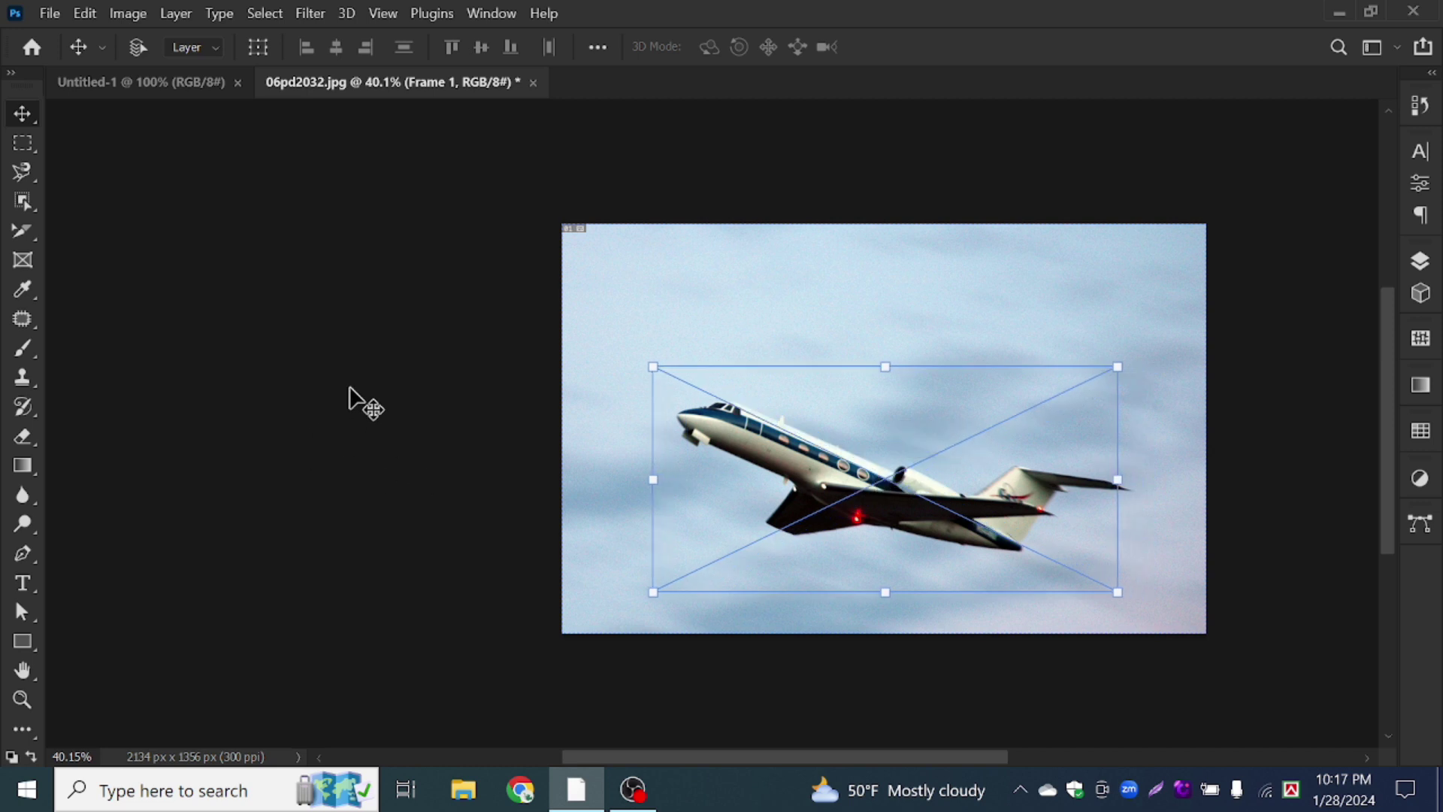
pyautogui.click(15, 290)
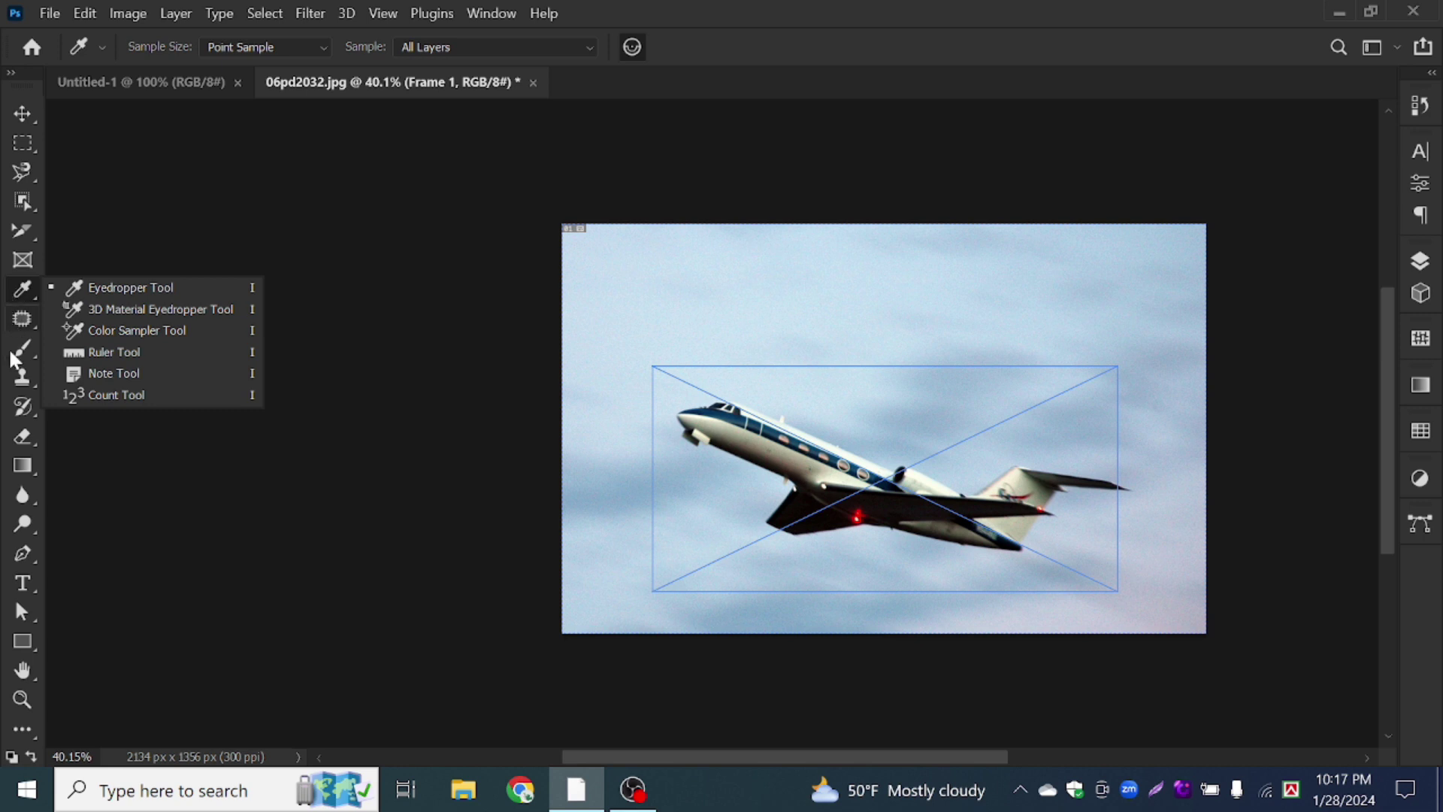
pyautogui.click(23, 292)
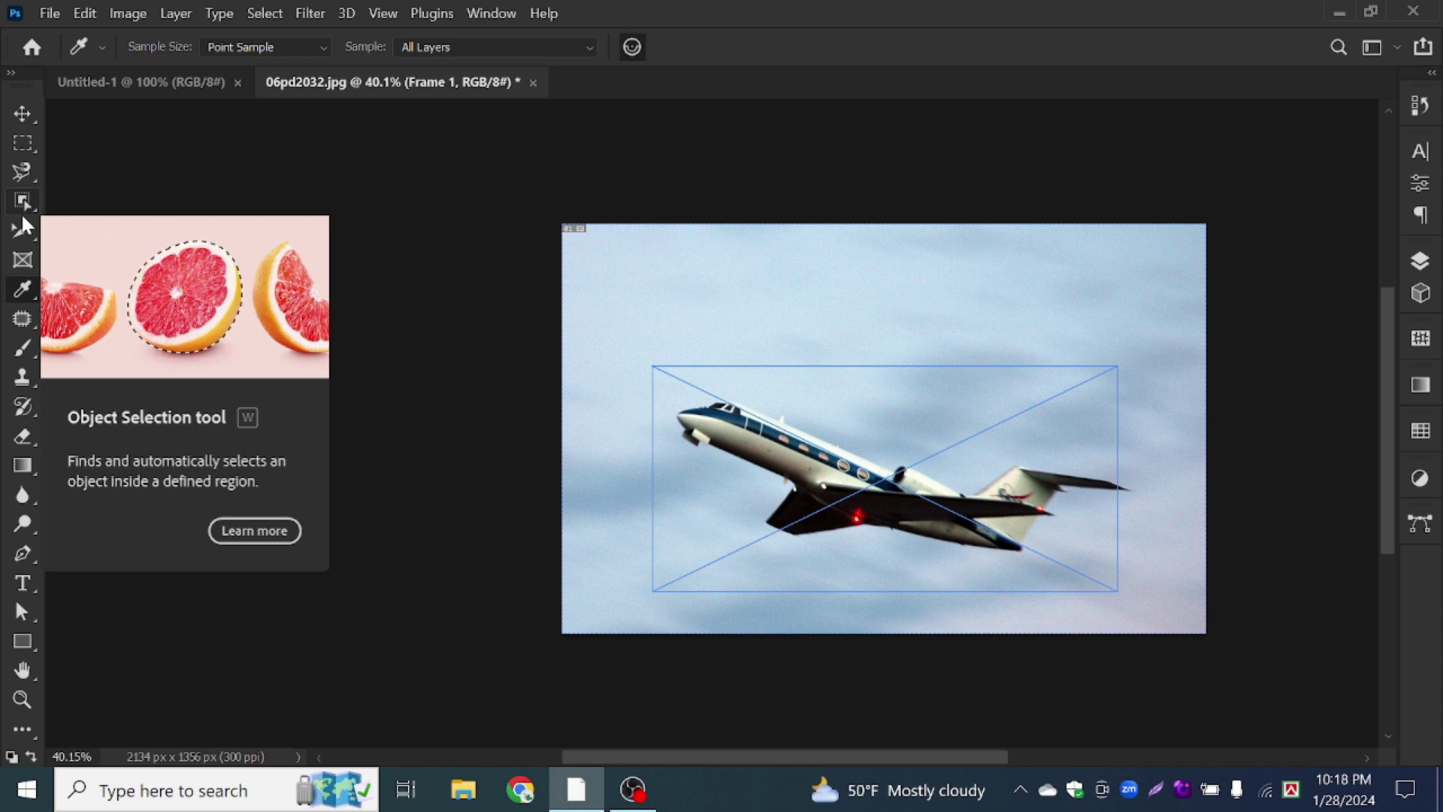
pyautogui.click(22, 201)
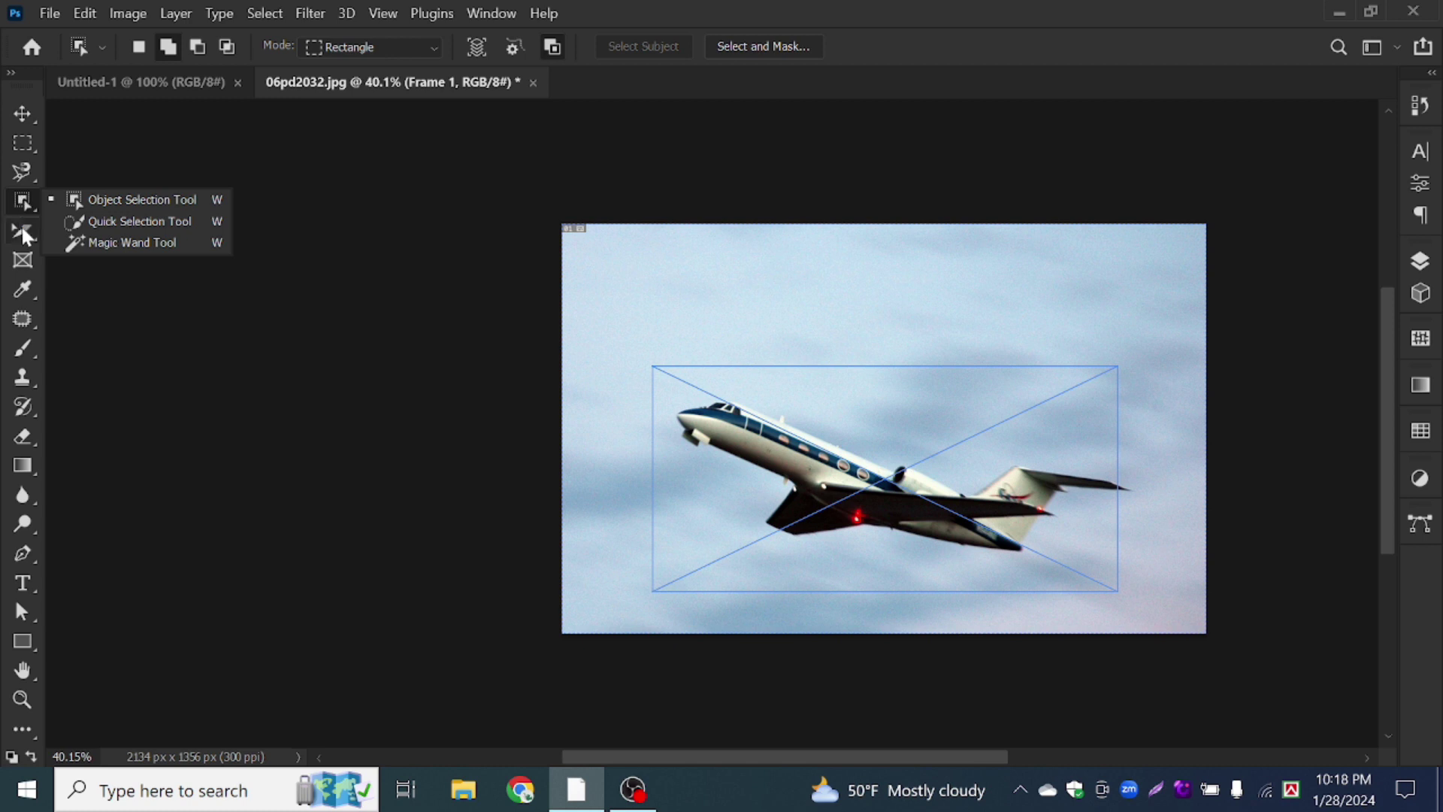
pyautogui.click(22, 232)
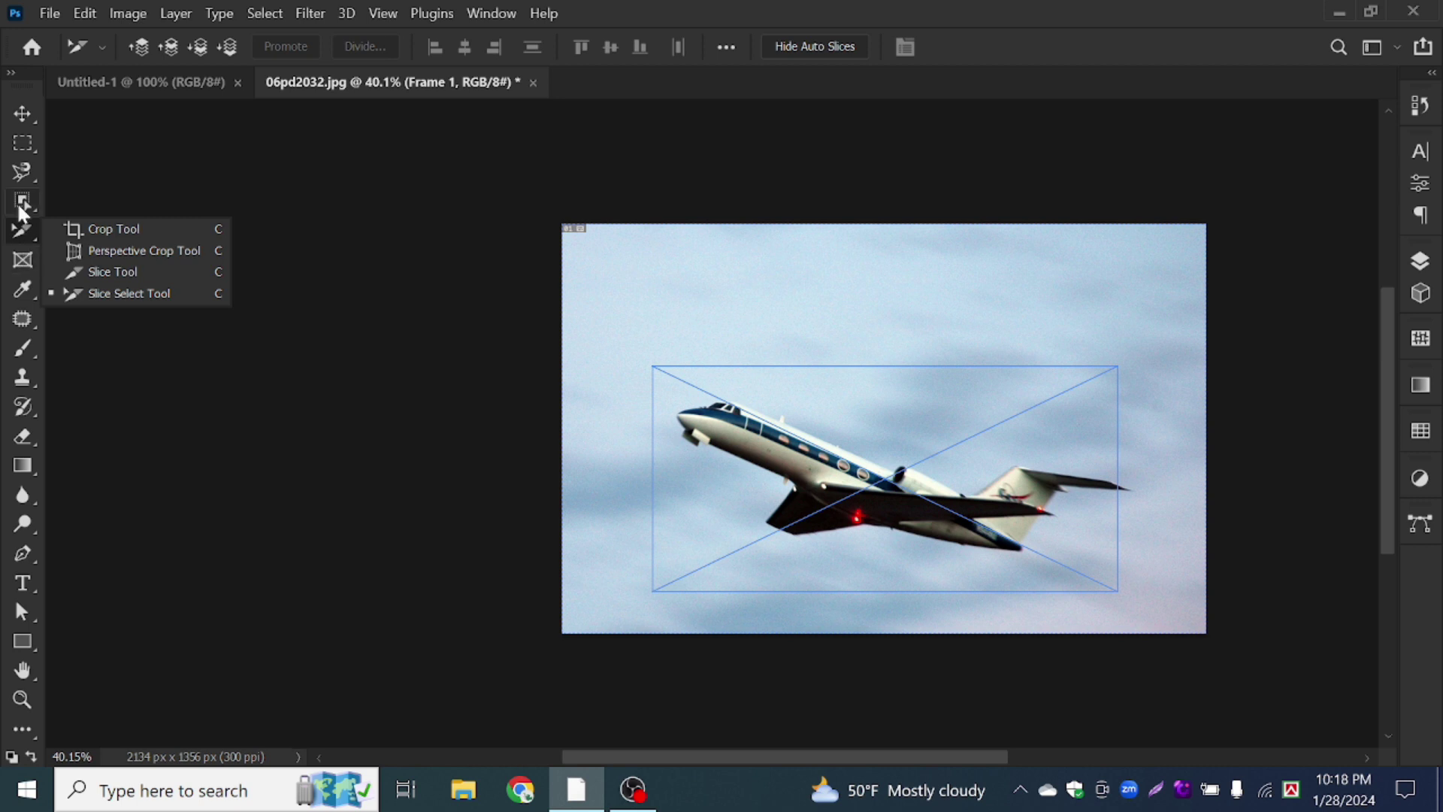
pyautogui.click(22, 259)
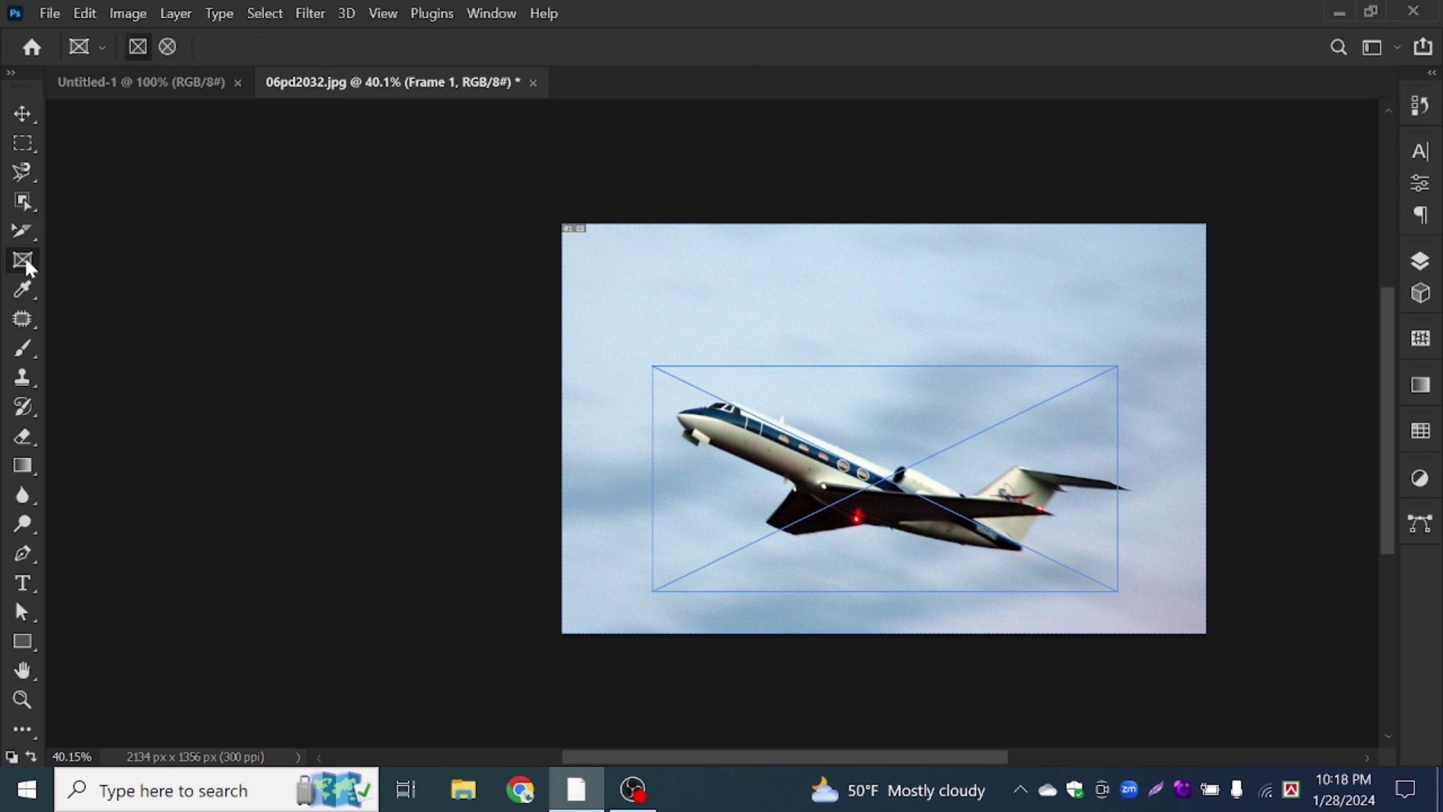